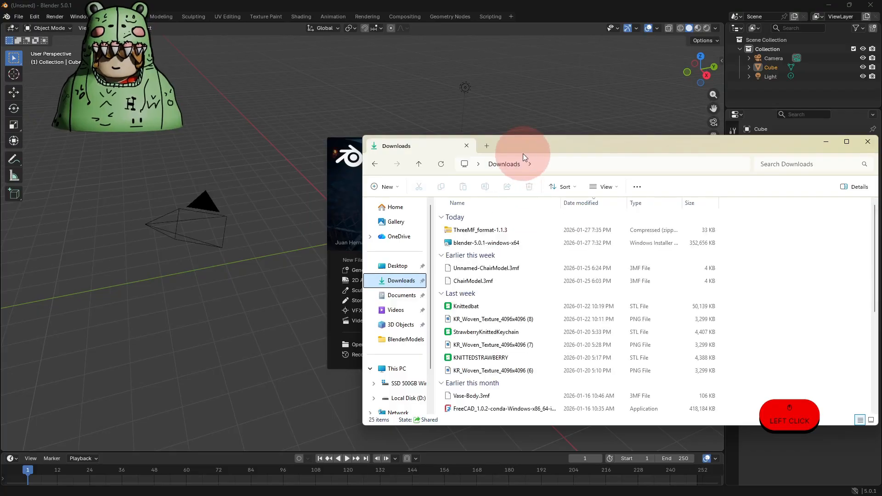
Install the ThreeMF_format-1.1.3 add-on from the Downloads folder into the User Default repository with the add-on enabled.
left_click_drag(683, 142, 792, 133)
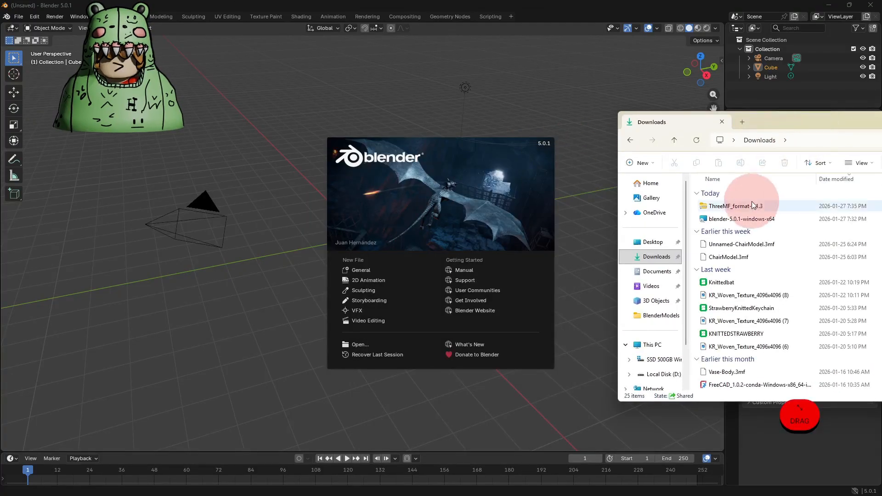
left_click_drag(752, 205, 363, 182)
left_click_drag(270, 241, 270, 245)
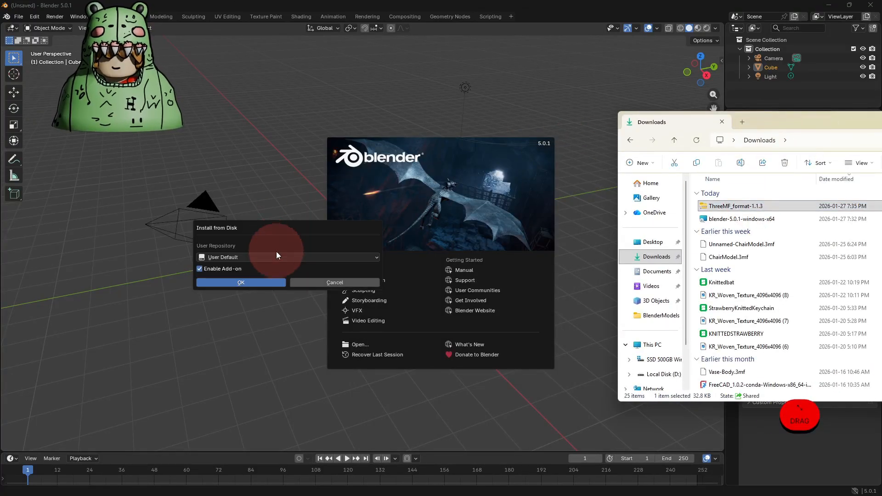
left_click(264, 283)
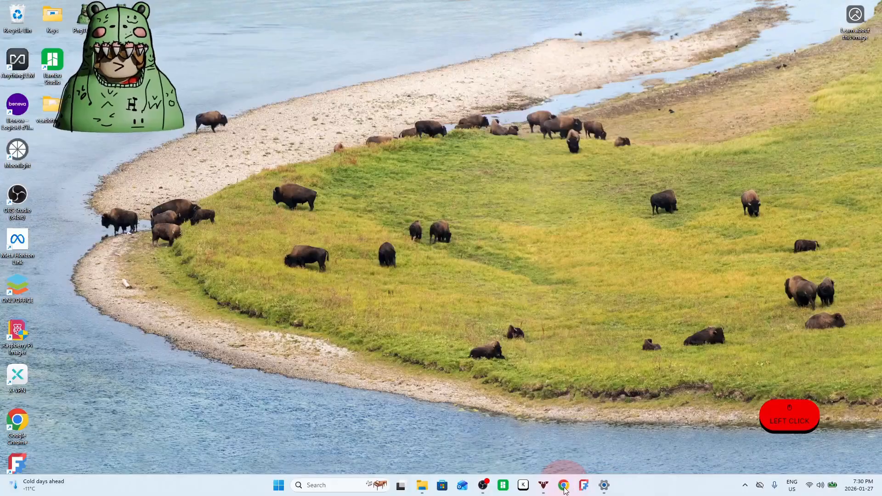
Switch to Chrome, search Google for "blender download" and open the official Blender download page.
left_click(564, 485)
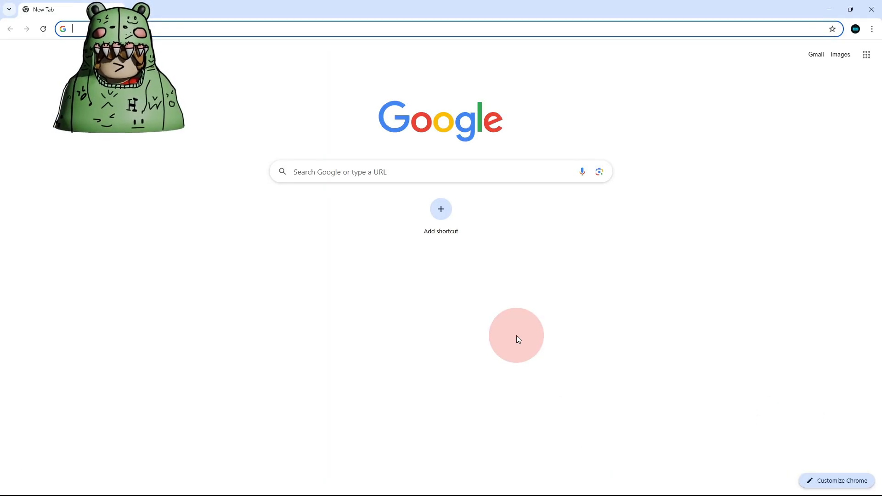
type("blender ")
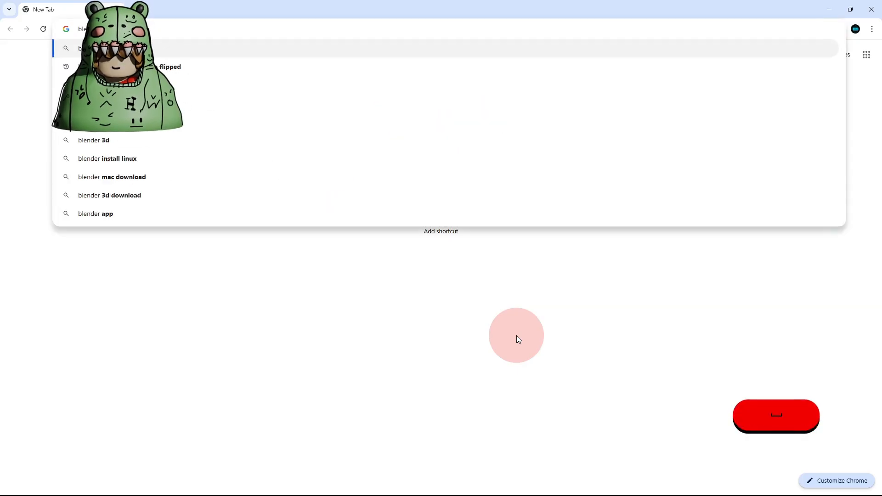
type("download")
key("Return")
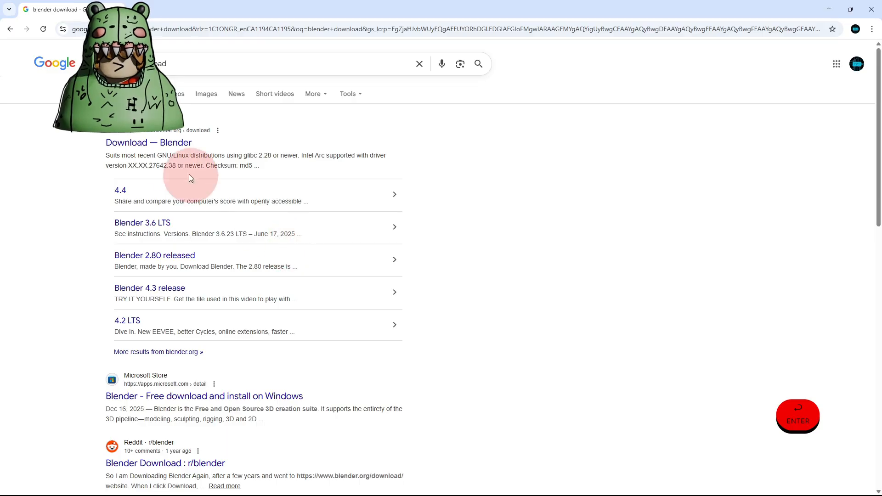
left_click(150, 143)
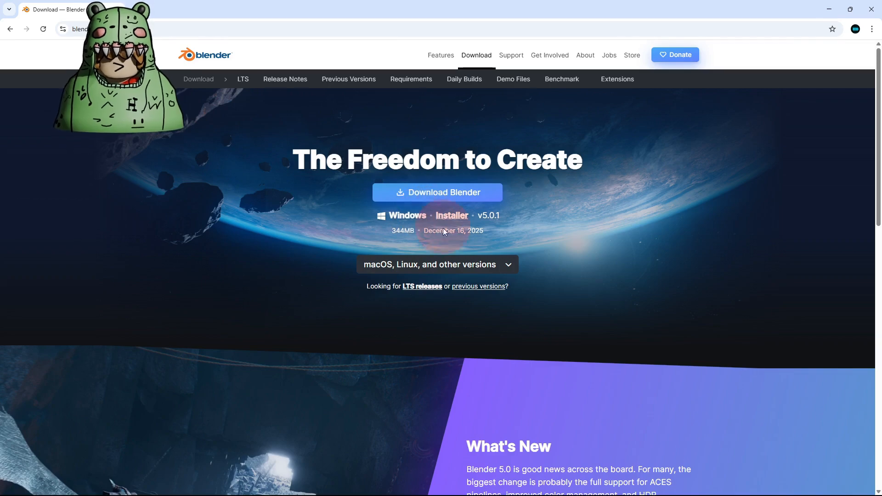
Check the available platform versions and download the Blender 5.0.1 installer for Windows.
left_click(487, 264)
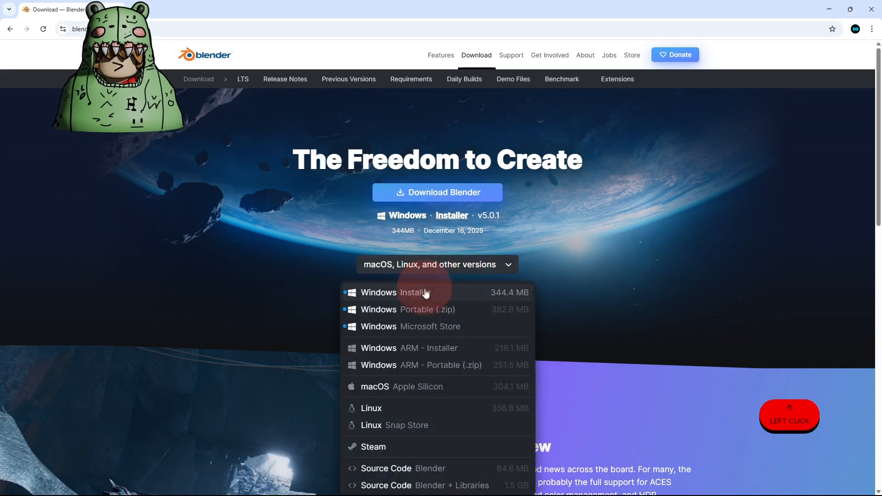
left_click(423, 263)
mouse_move(455, 221)
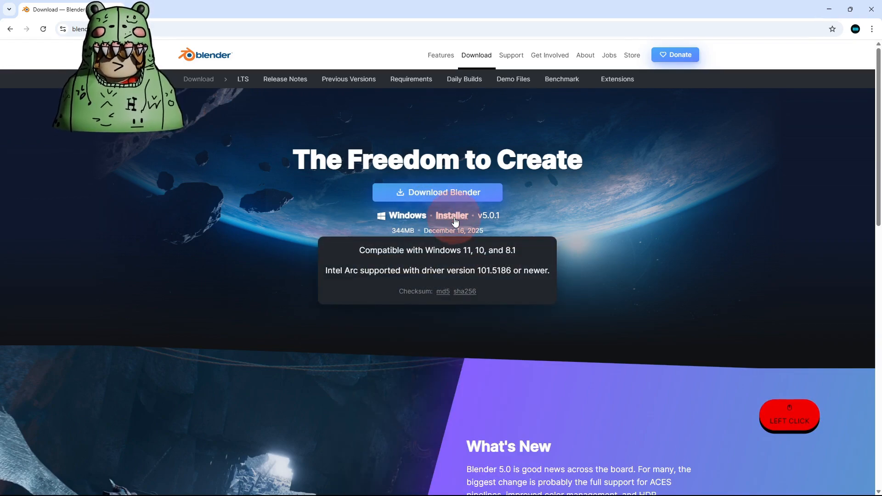
left_click(435, 198)
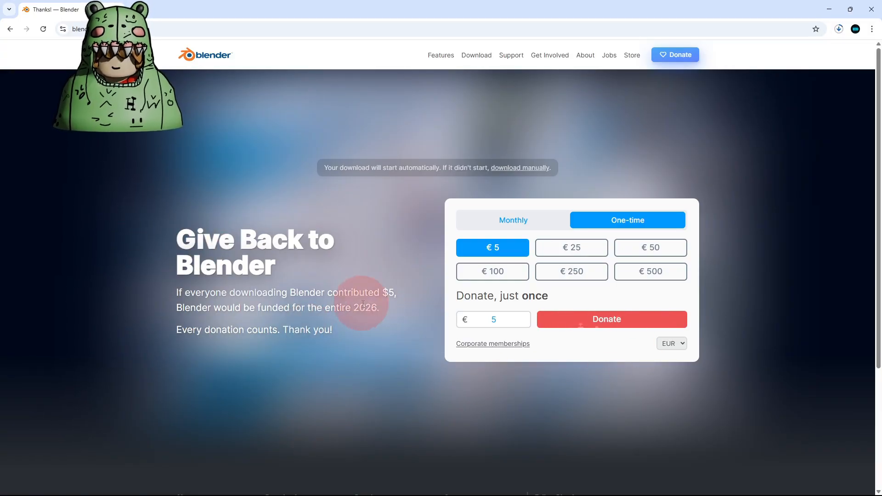
Run the downloaded blender-5.0.1-windows-x64 installer and complete the setup with the default destination folder.
left_click(839, 30)
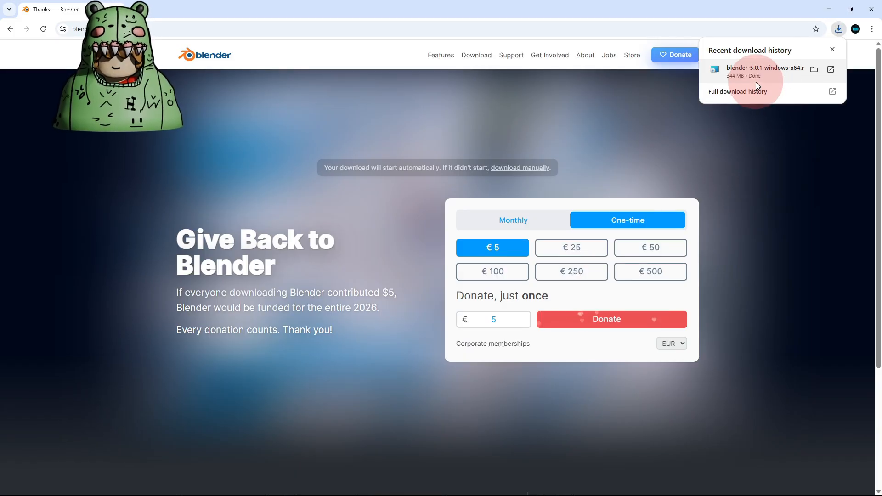
left_click(757, 81)
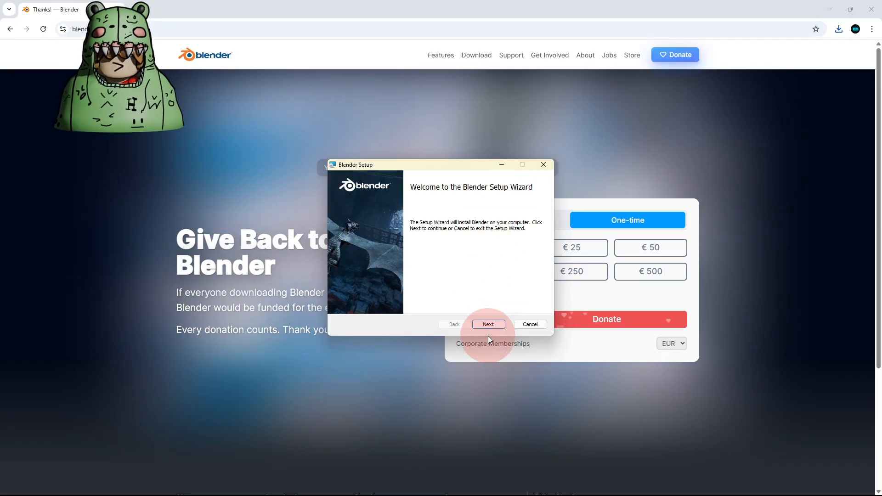
left_click(488, 324)
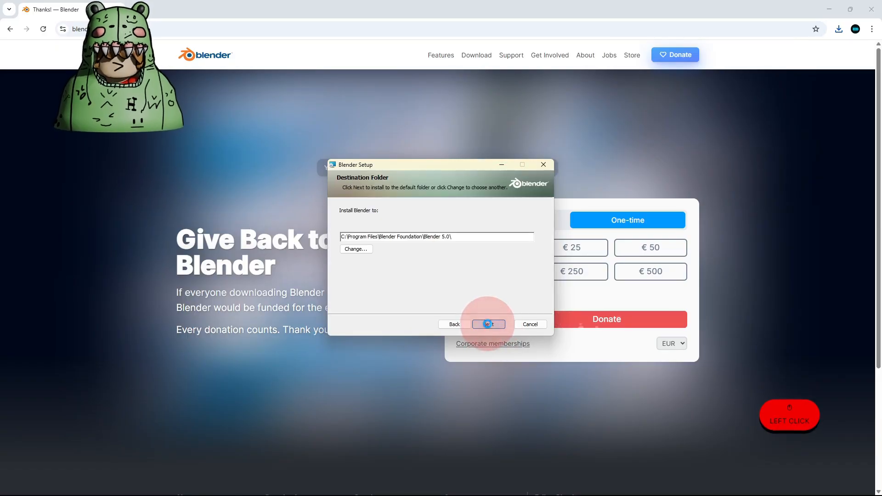
left_click(488, 325)
left_click(481, 324)
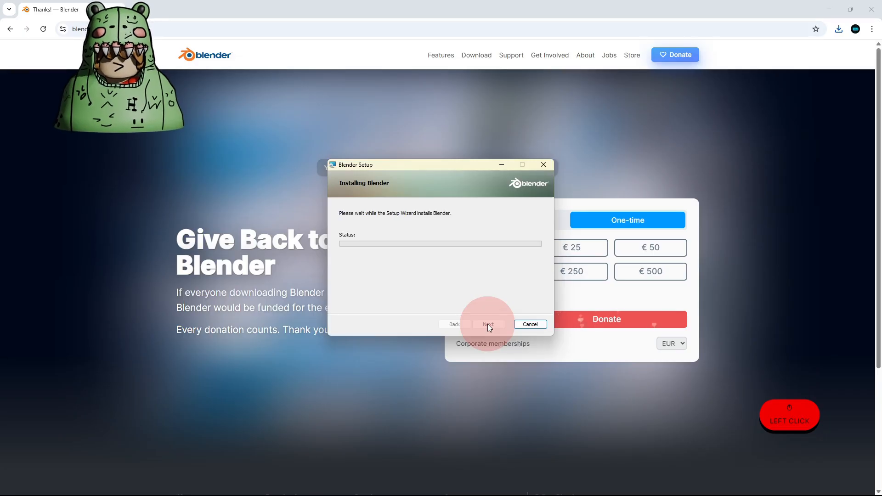
left_click(489, 324)
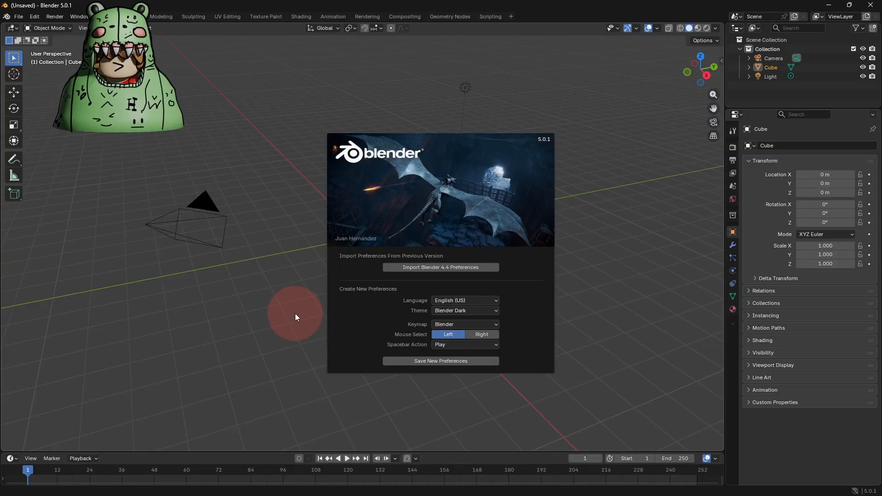
In Blender, dismiss the startup splash and set the display graphics backend to Vulkan in the system preferences.
left_click(295, 313)
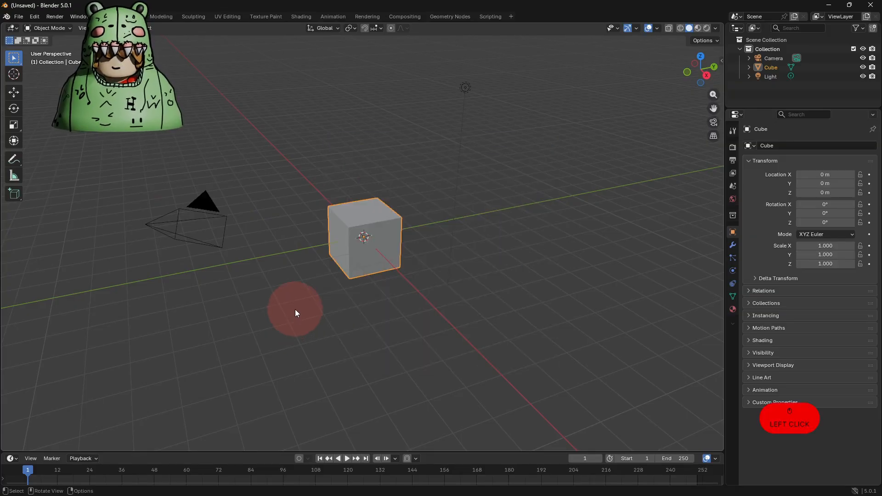
left_click(34, 17)
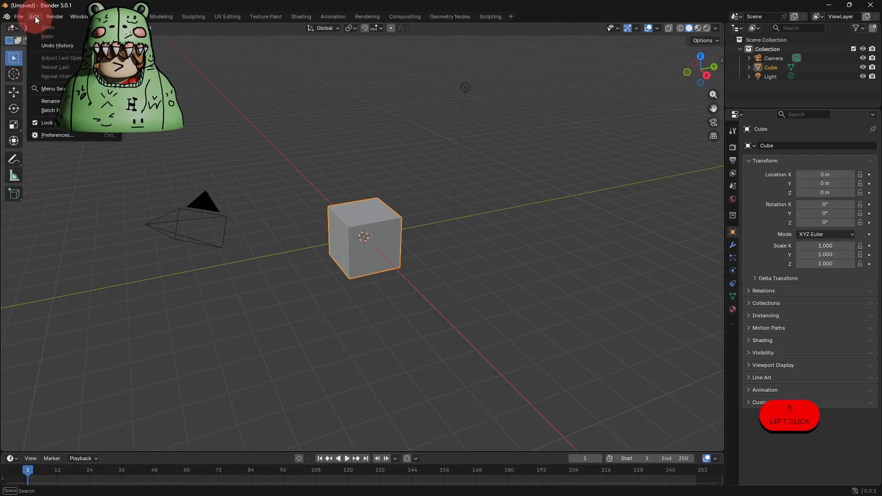
left_click(58, 140)
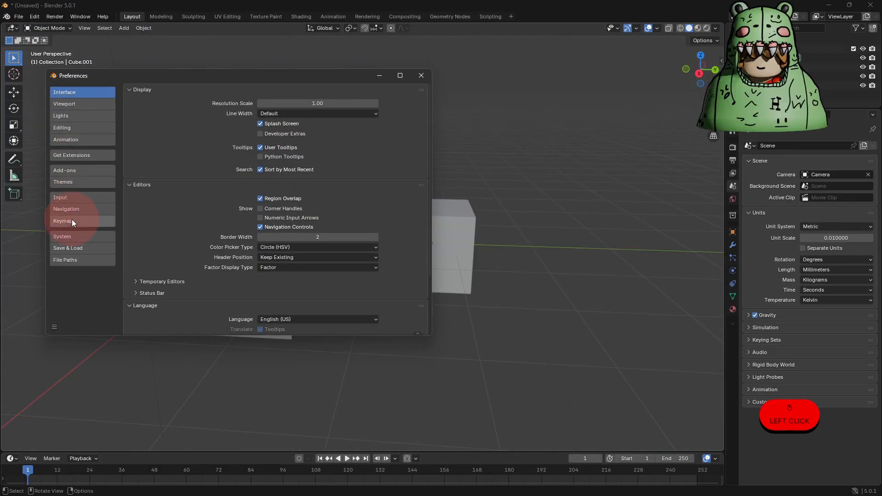
left_click(70, 234)
left_click(274, 133)
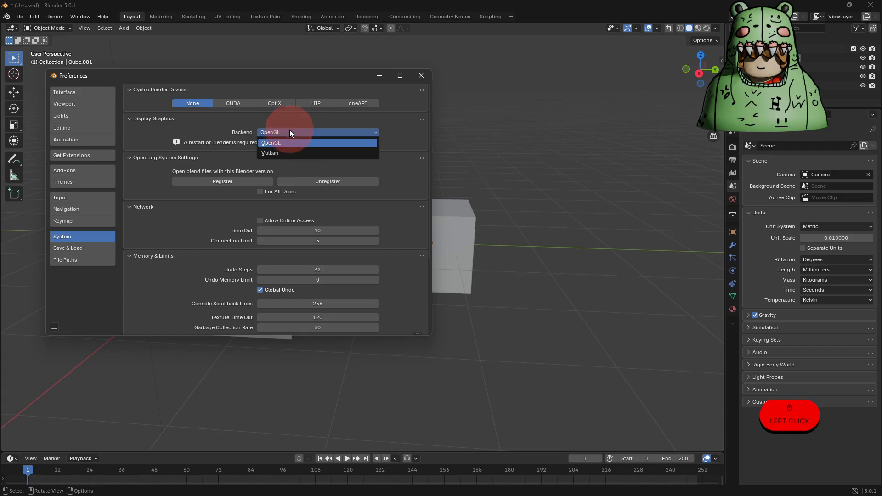
left_click(289, 153)
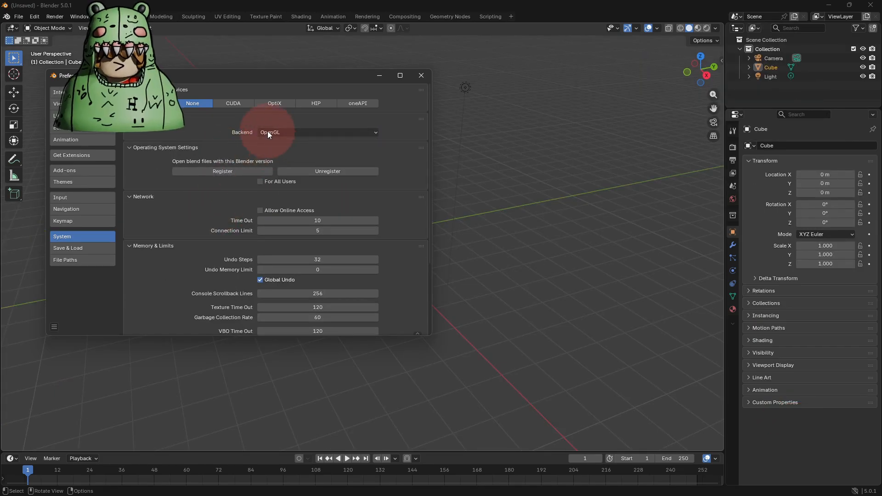
left_click(299, 132)
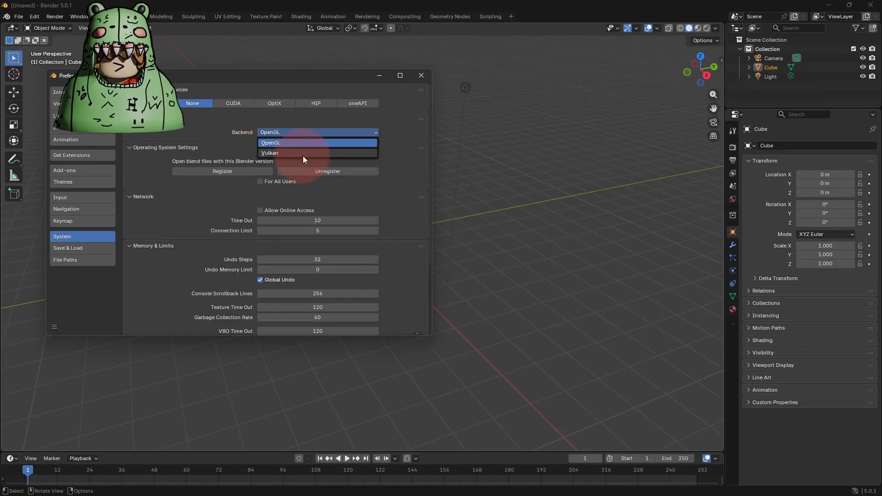
left_click(302, 155)
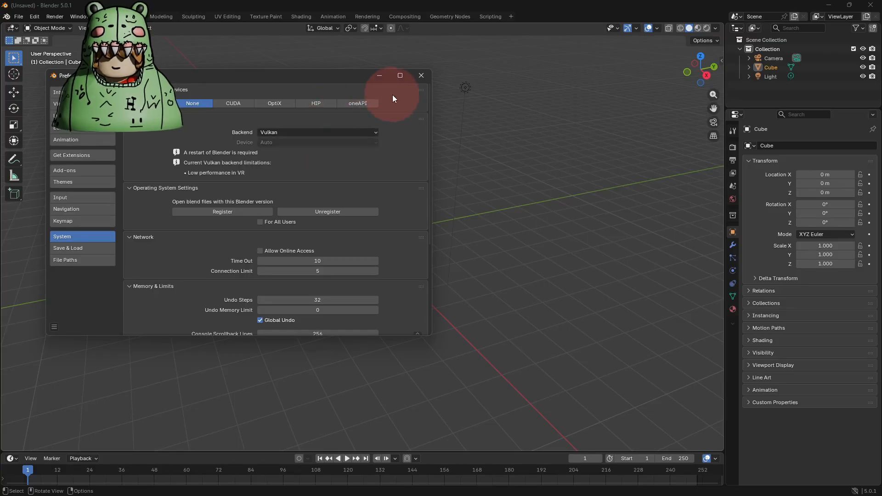
Close the preferences and restart Blender from the desktop to apply the backend change.
left_click(415, 75)
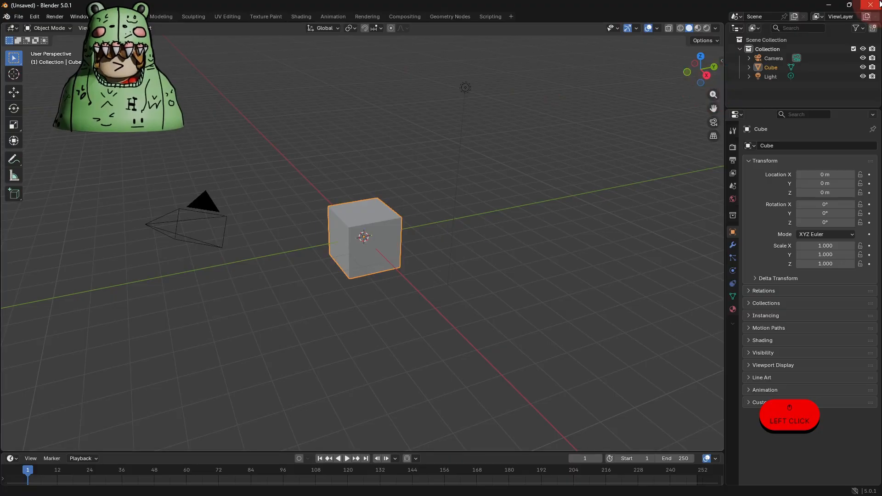
left_click(877, 4)
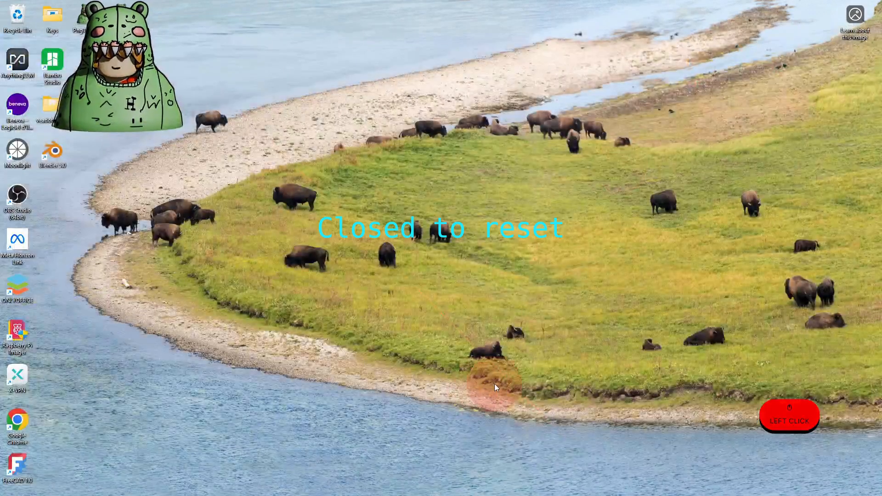
left_click(56, 161)
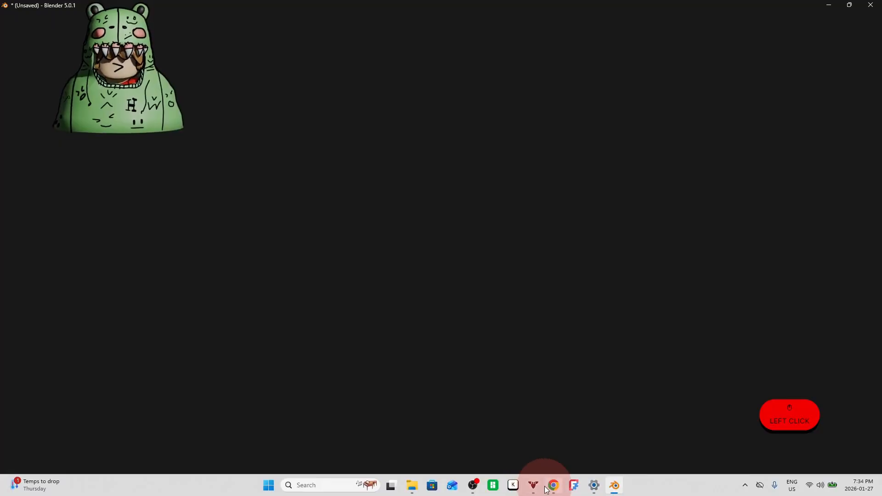
Switch to Chrome, search for "github 3mf addon" in a new tab and open the original Blender3mfFormat repository.
left_click(553, 485)
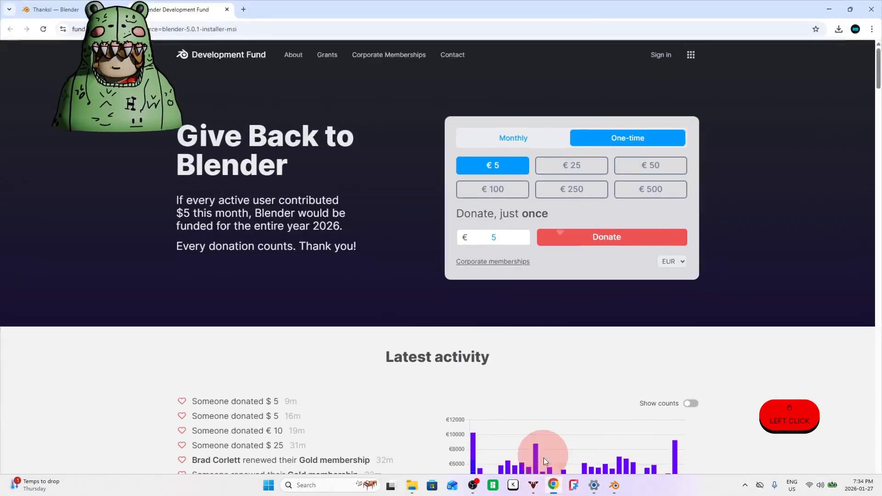
left_click(244, 9)
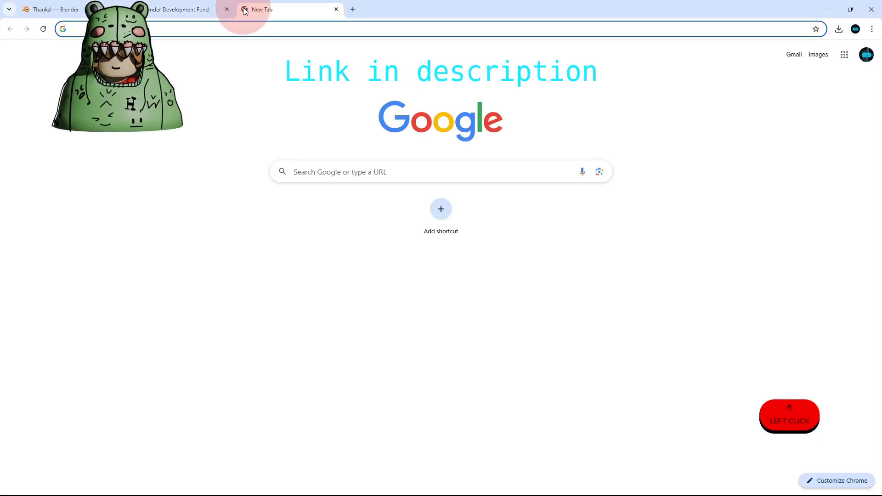
type("github m")
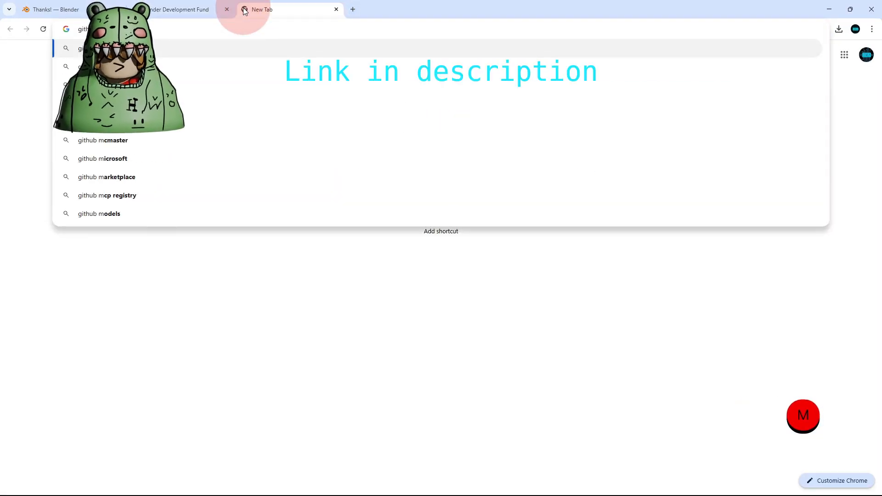
key("BackSpace")
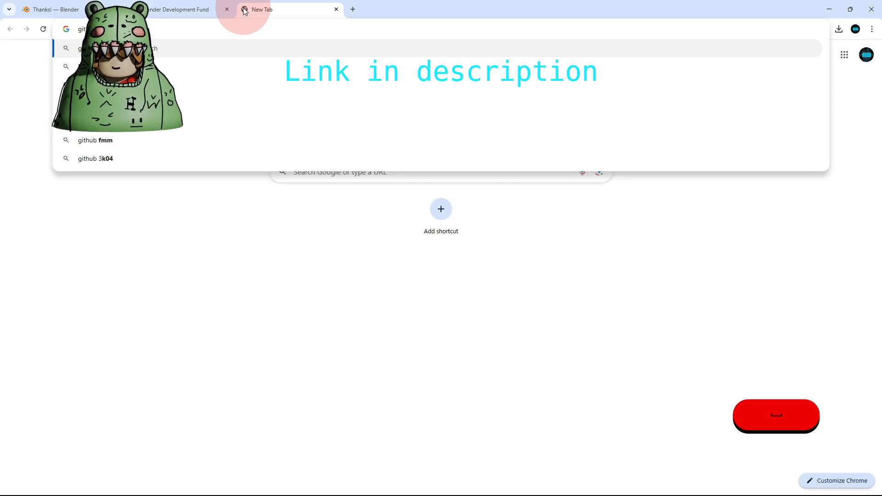
type("3mf addon")
key("Return")
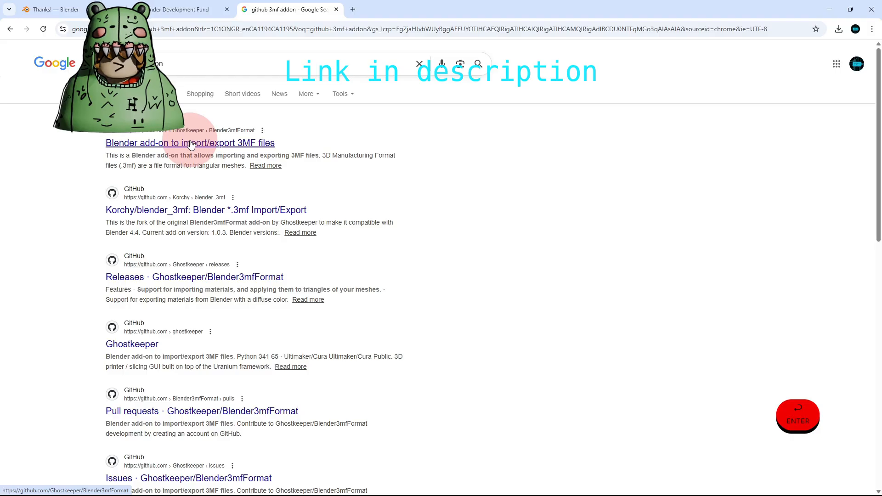
left_click(191, 144)
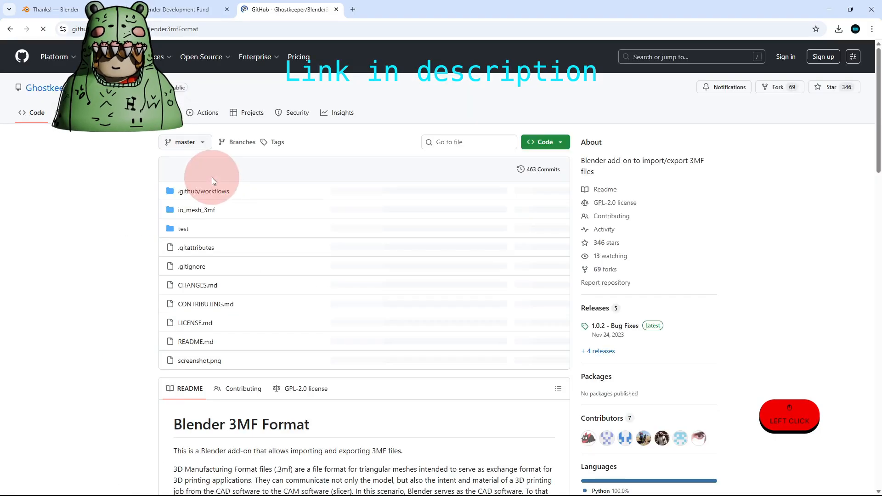
From the repository's forks, open Blender3mfFormat_4.2-5.x_Compatible and go to its v1.1.3 release page.
left_click(604, 270)
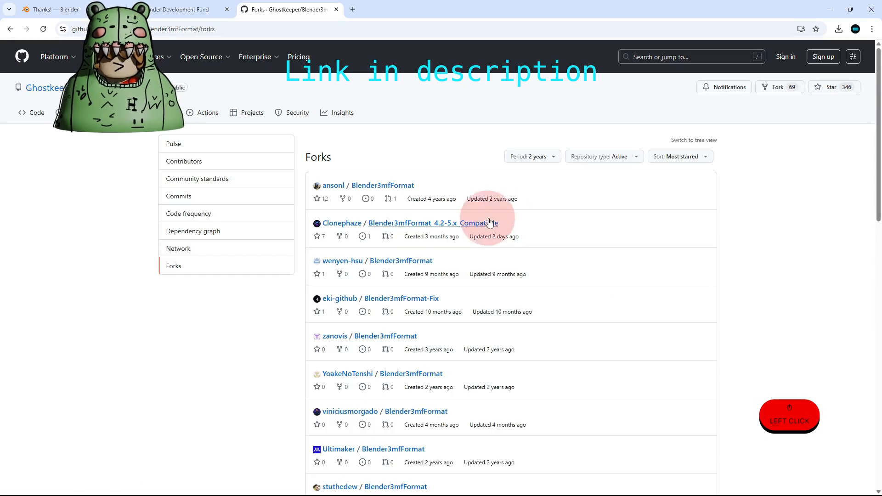
left_click(432, 225)
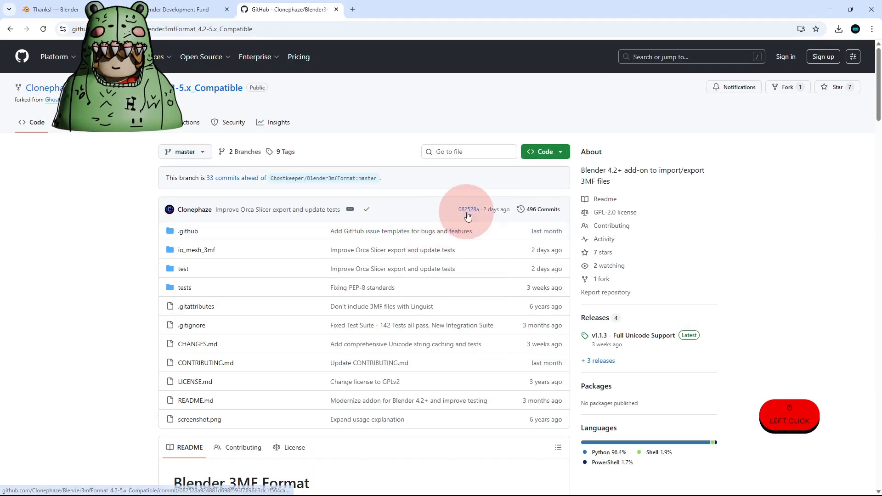
scroll(542, 229, "down", 6)
scroll(599, 245, "up", 2)
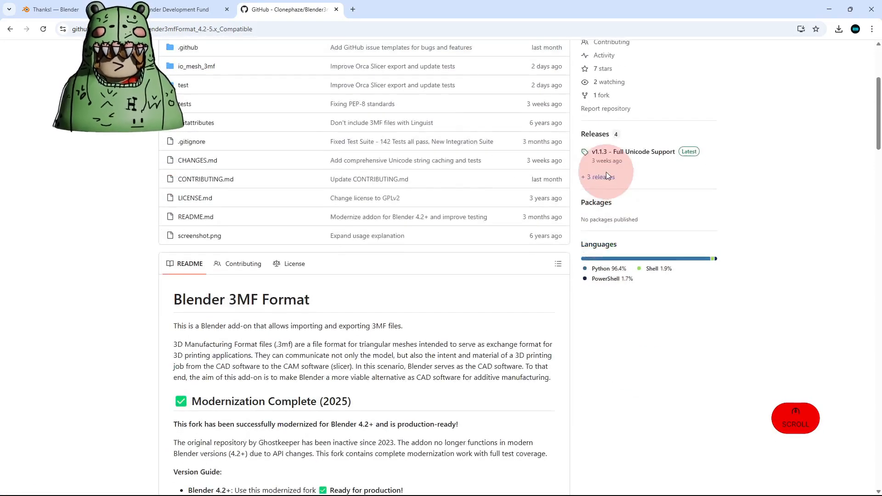
left_click(614, 161)
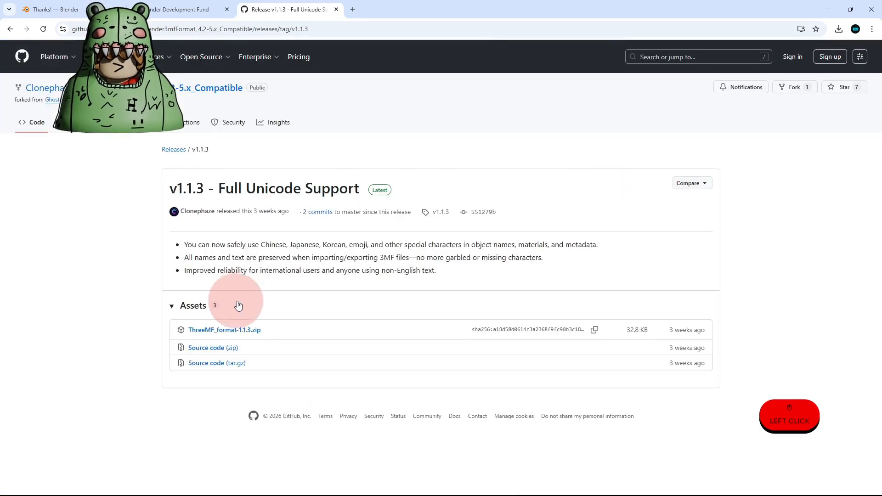
Download ThreeMF_format-1.1.3.zip, switch to Blender and open the Downloads folder in File Explorer over it.
left_click(232, 333)
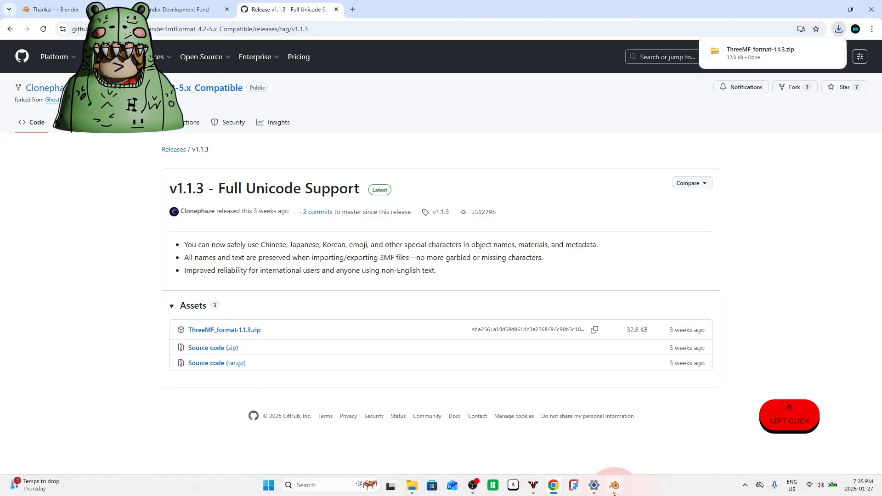
left_click(612, 486)
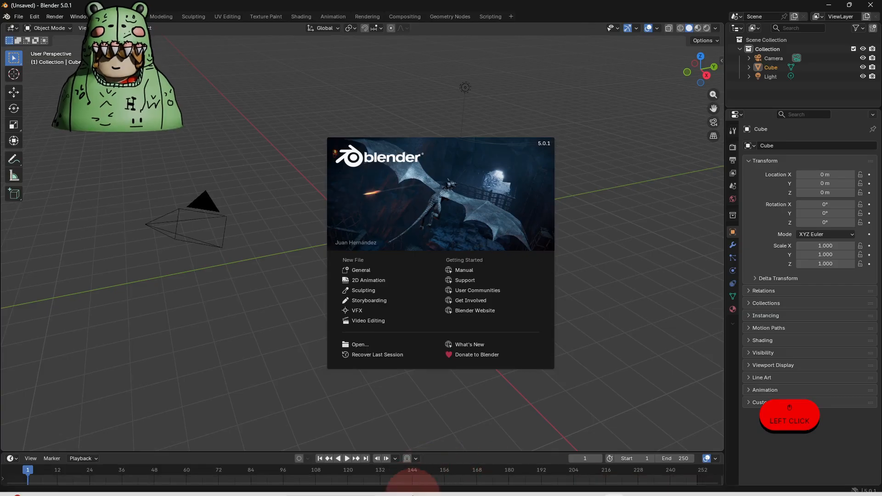
left_click(413, 486)
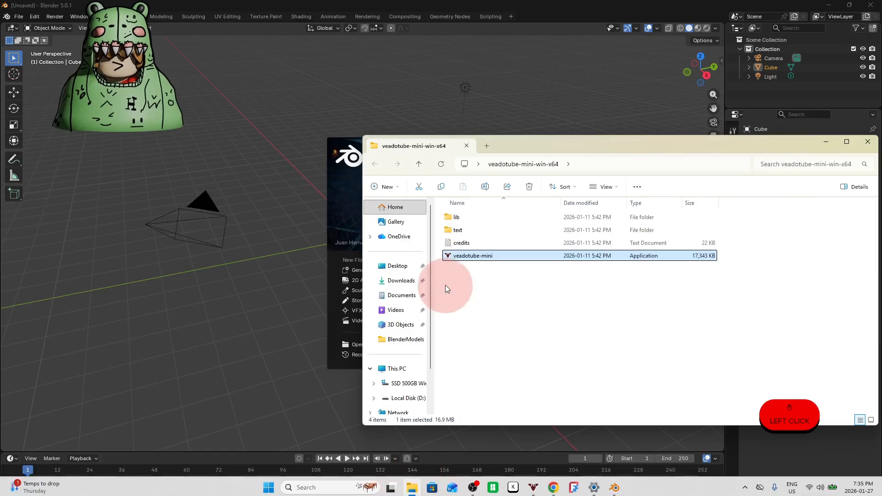
left_click(398, 279)
Install the downloaded ThreeMF_format-1.1.3.zip from the Downloads folder into Blender and dismiss the startup splash.
left_click_drag(676, 142, 823, 118)
left_click_drag(747, 205, 270, 244)
left_click(264, 283)
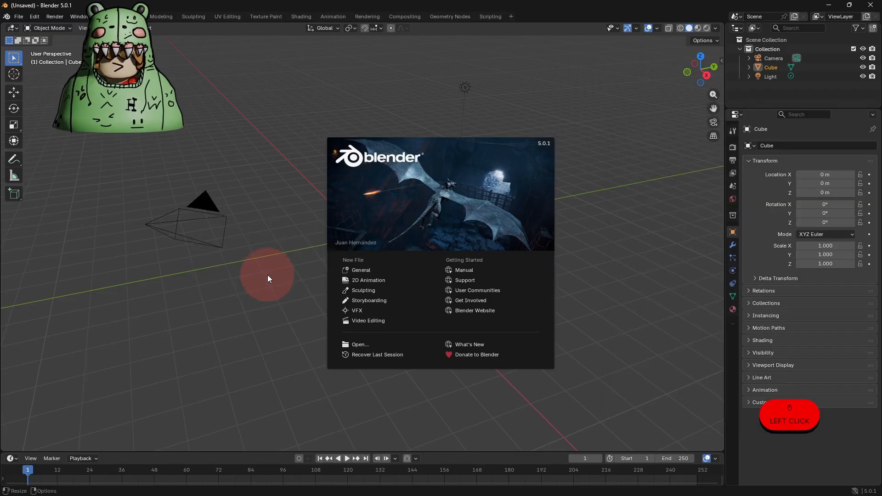
left_click(294, 156)
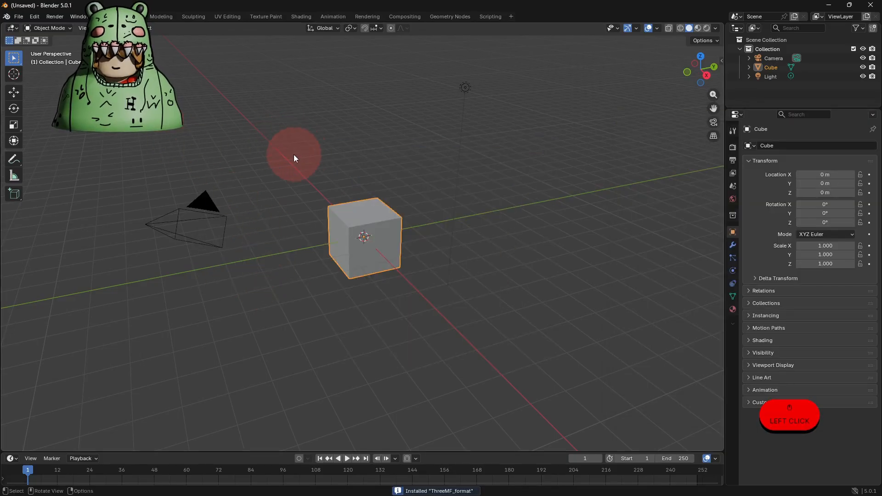
Check the 3MF format entry and its details in the add-on preferences, and put the preferences away.
left_click(34, 16)
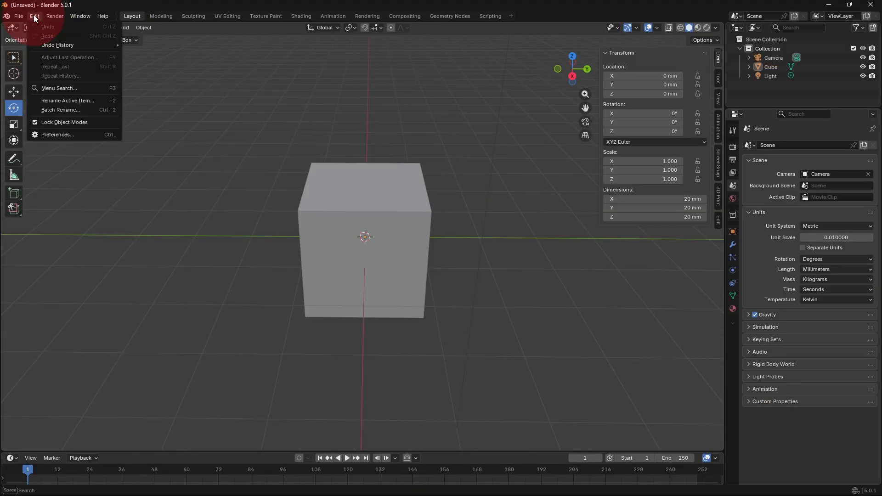
left_click(51, 135)
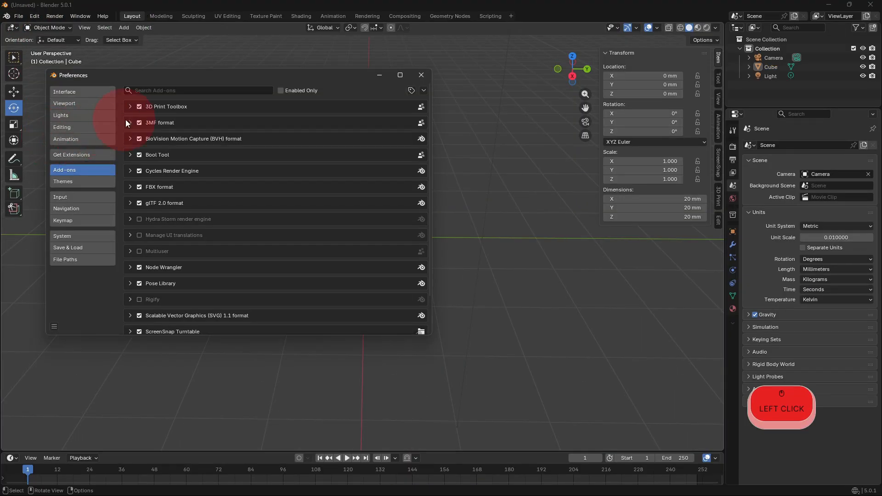
left_click(131, 124)
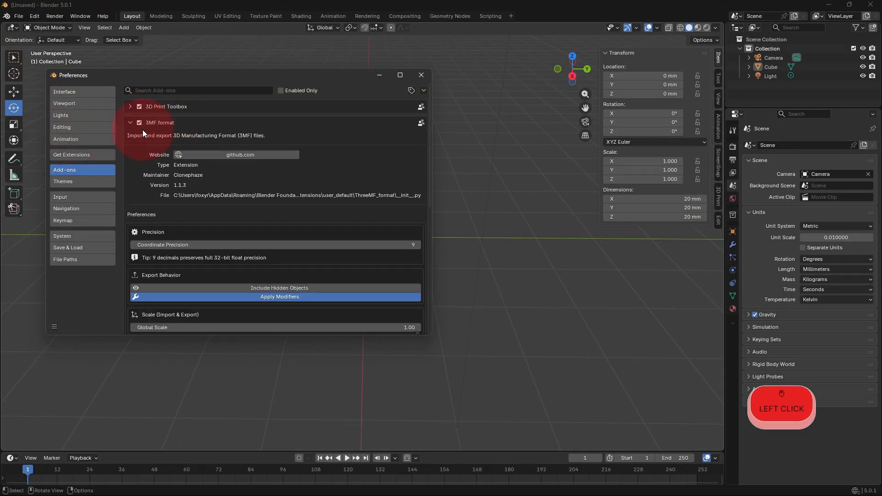
left_click(130, 123)
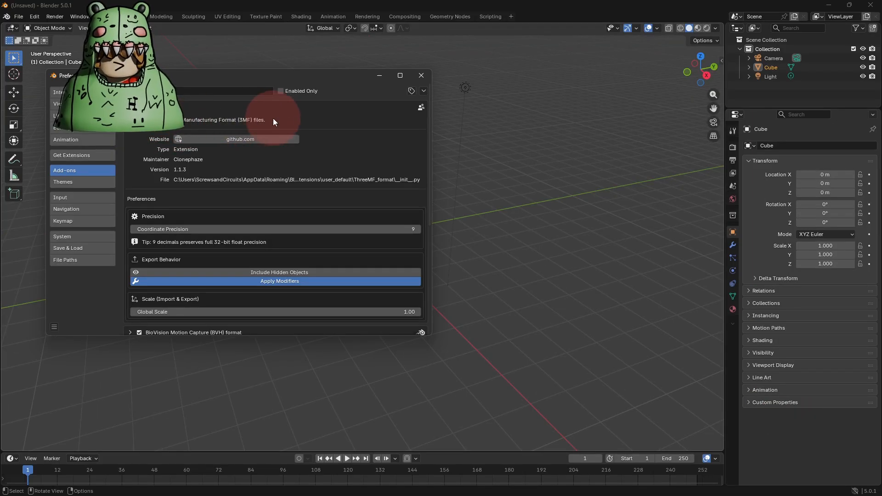
left_click(381, 79)
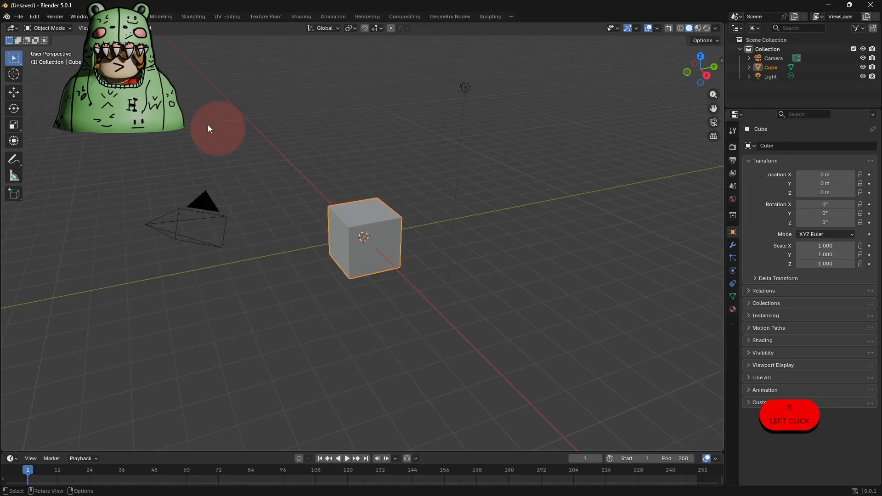
Check the available export formats for 3D Manufacturing Format (.3mf) without exporting anything.
left_click(18, 17)
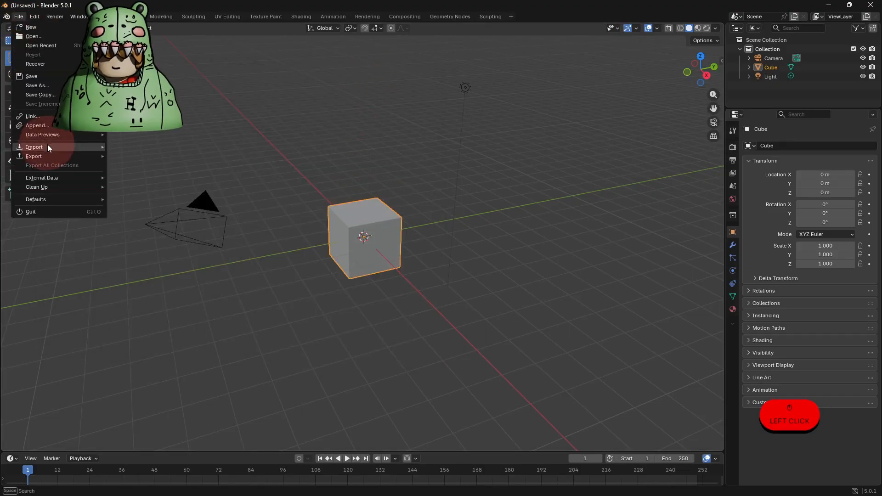
mouse_move(49, 156)
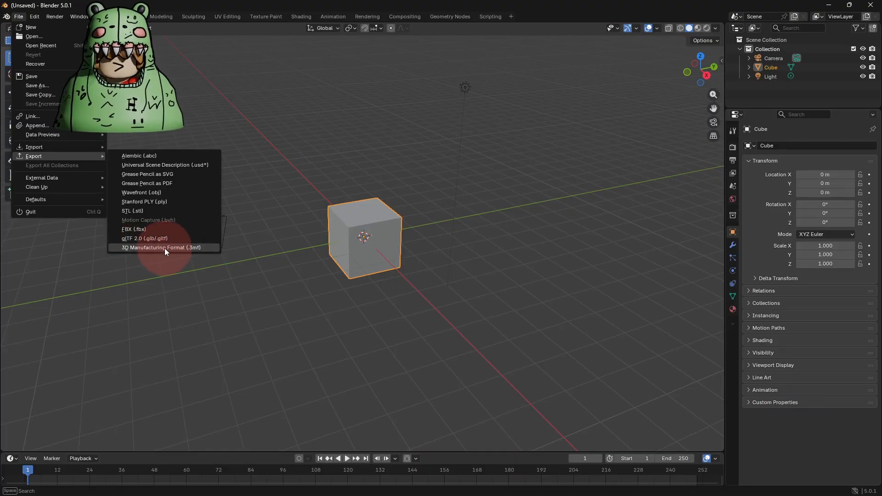
left_click(264, 126)
Reopen the add-on preferences, collapse the 3MF format details and close the preferences.
left_click(35, 17)
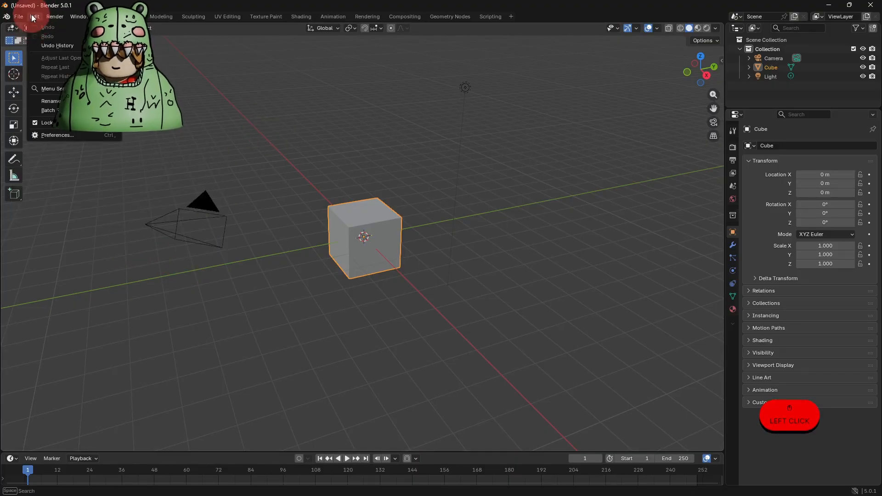
left_click(59, 134)
left_click(84, 166)
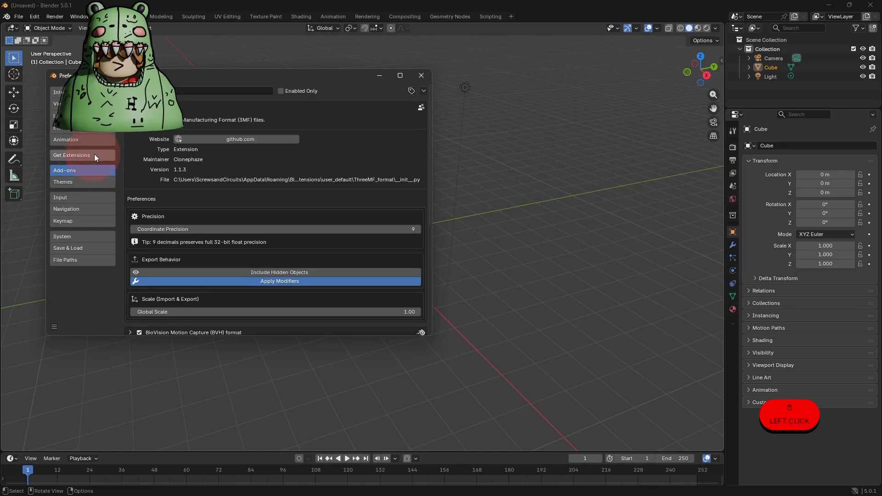
left_click(71, 171)
left_click(74, 168)
left_click(84, 164)
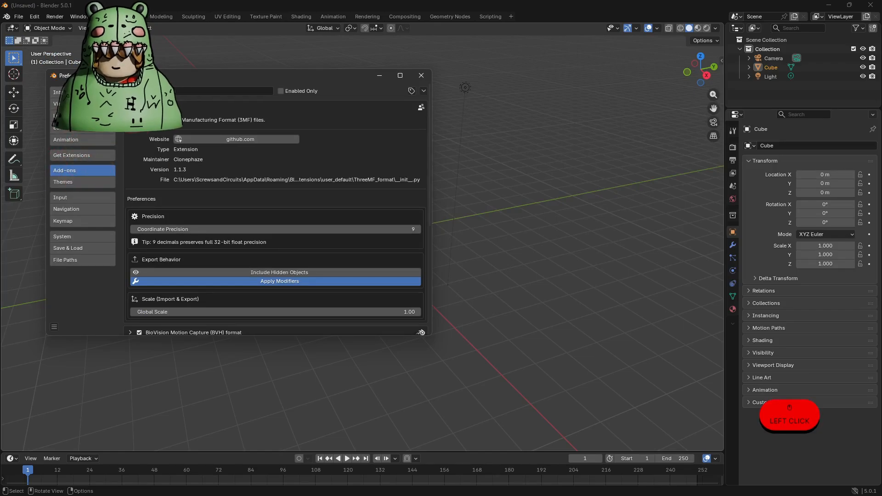
left_click(130, 107)
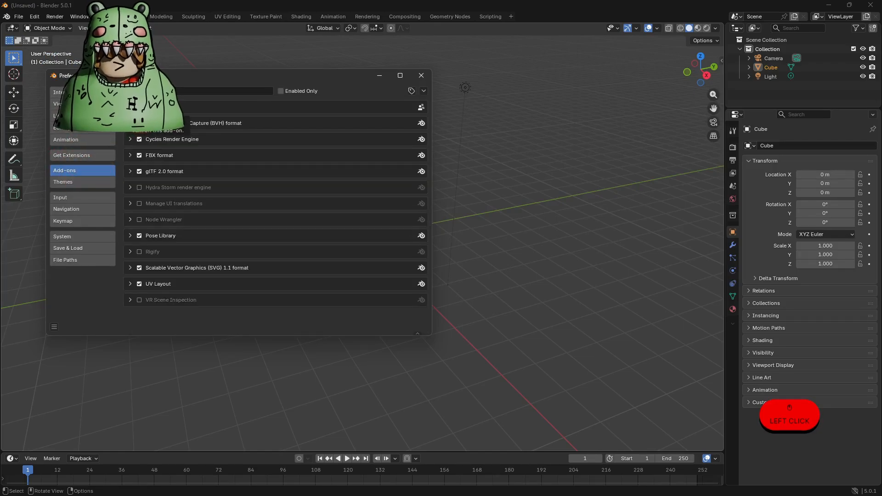
left_click(509, 182)
left_click(421, 77)
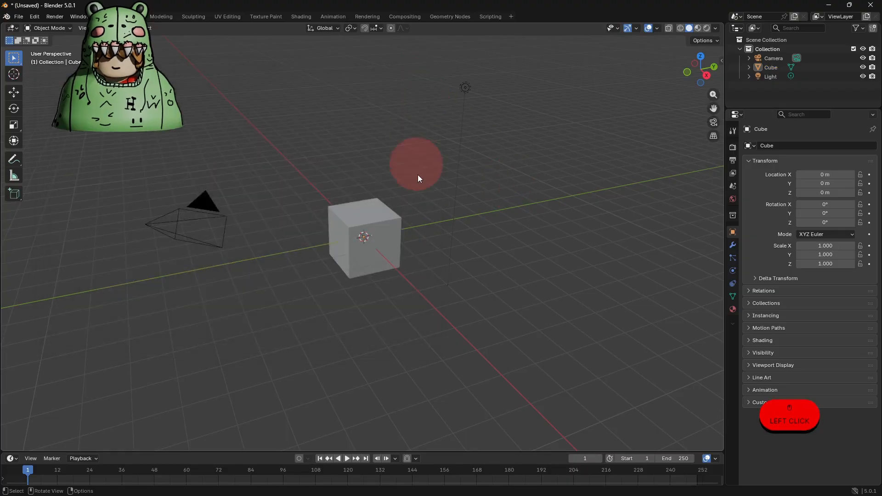
Select the default cube and look at the viewport overlay options.
scroll(470, 343, "up", 3)
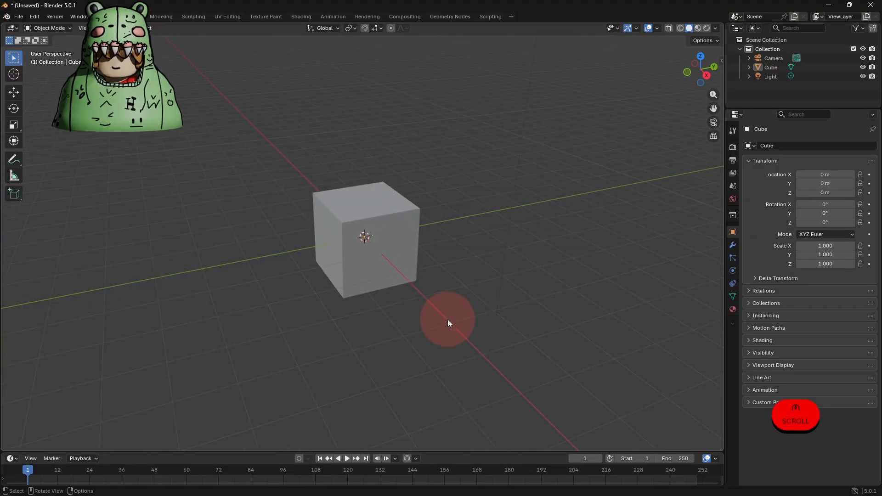
left_click(388, 263)
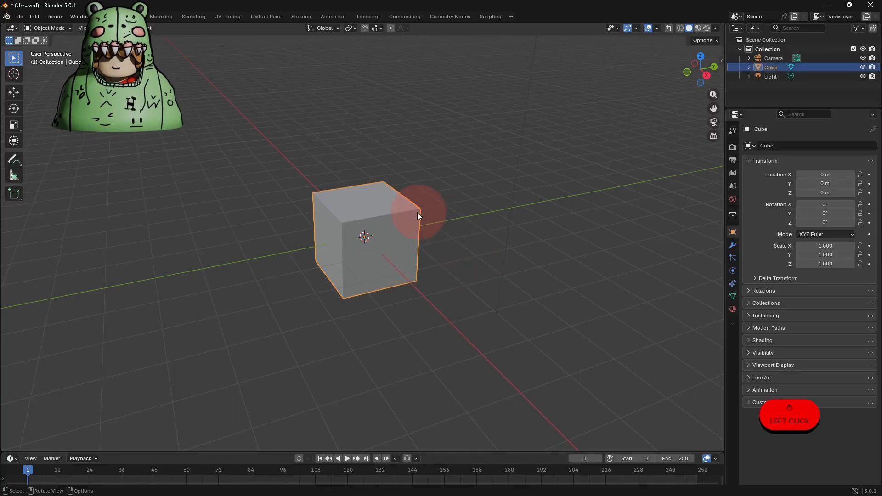
left_click(657, 29)
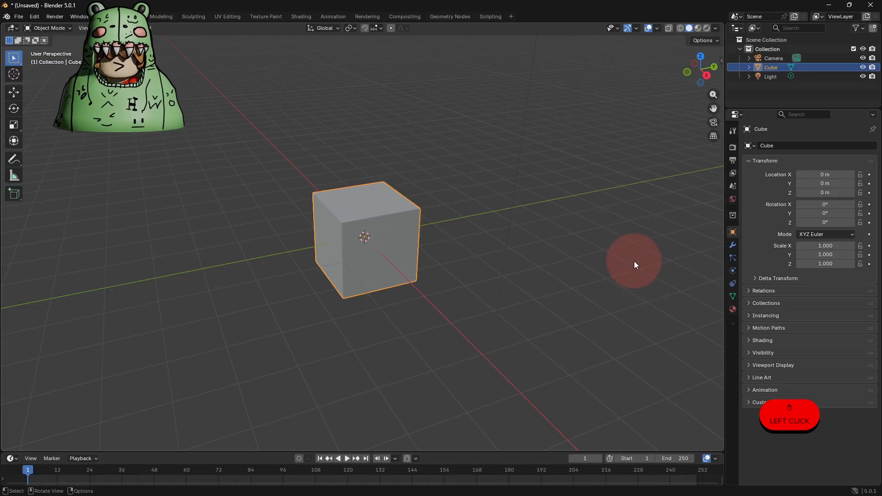
Set the scene's length unit to Millimeters and its unit scale to 0.01.
left_click(732, 185)
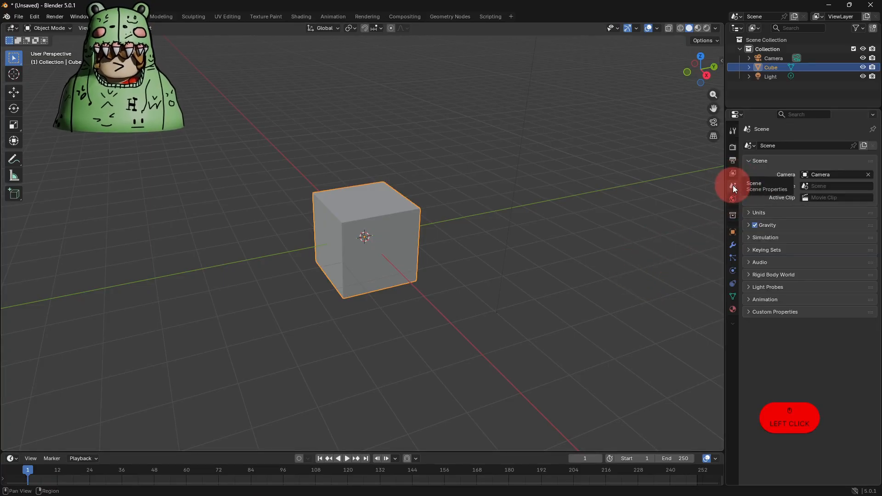
left_click(750, 216)
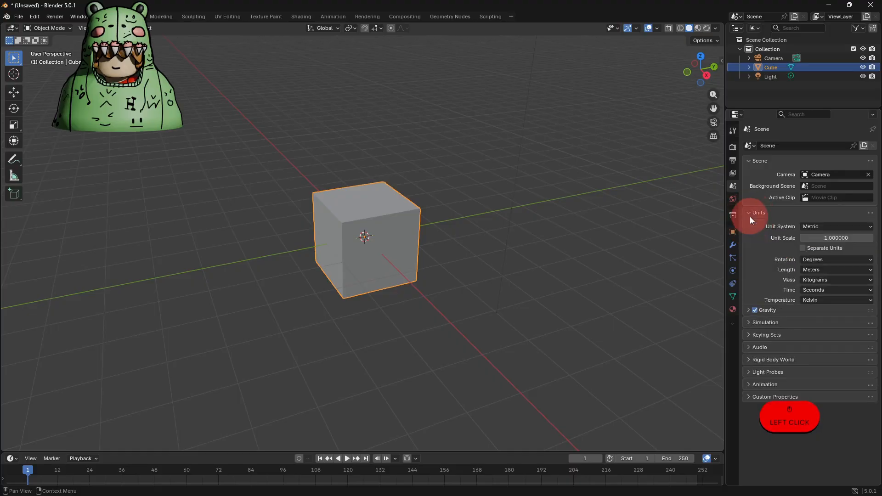
left_click(836, 269)
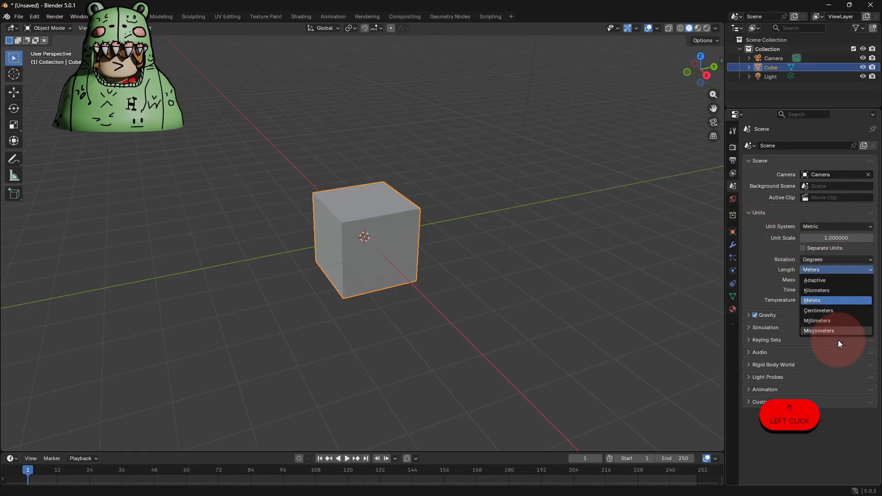
left_click(825, 320)
left_click(825, 238)
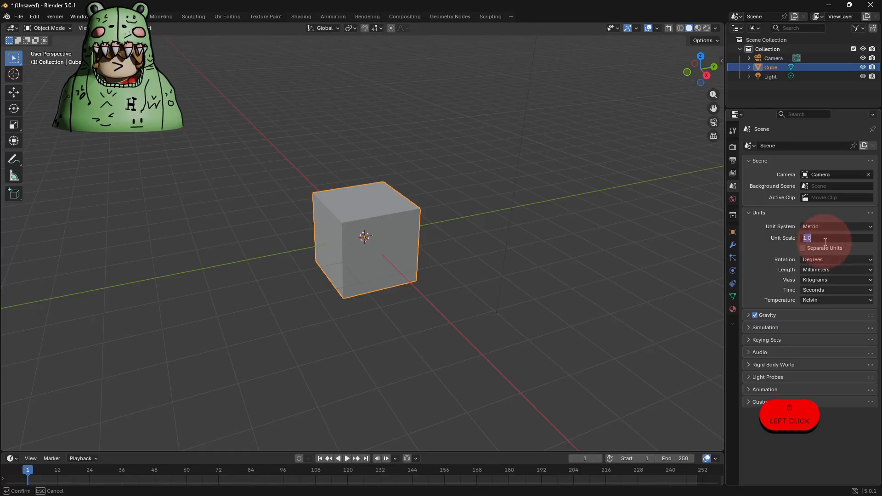
type("0")
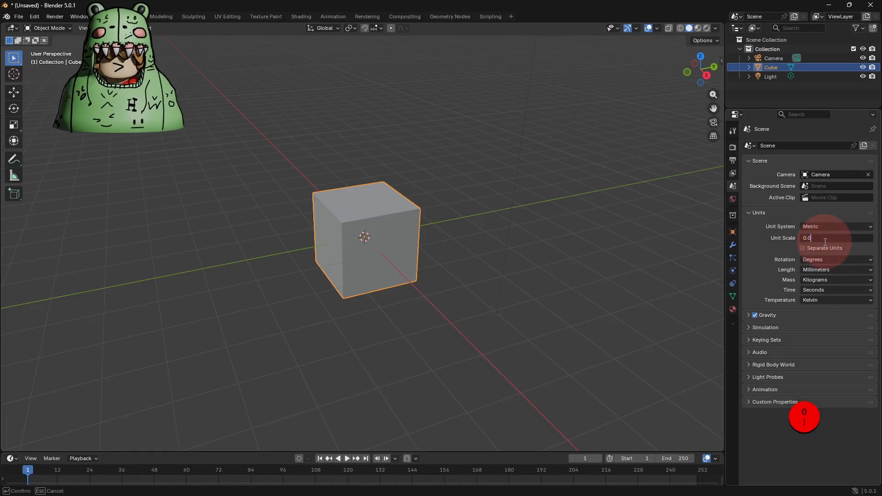
key("Return")
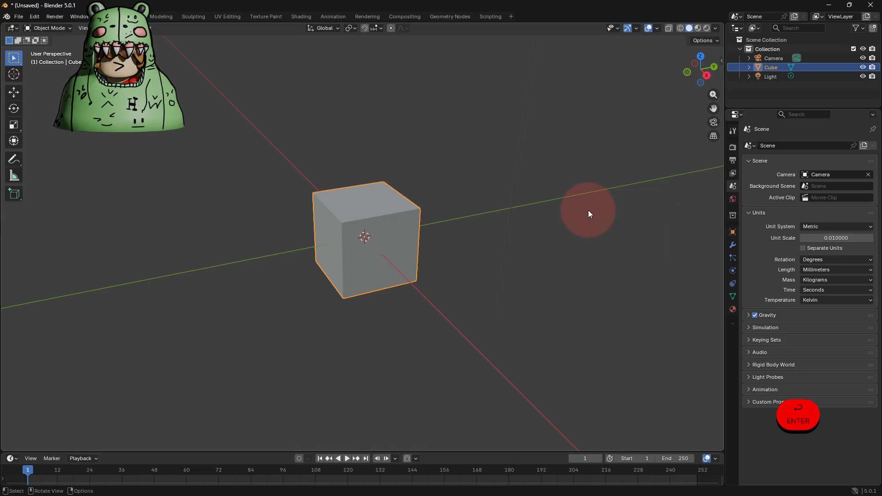
Set the grid scale in the viewport overlays to 0.01.
left_click(657, 29)
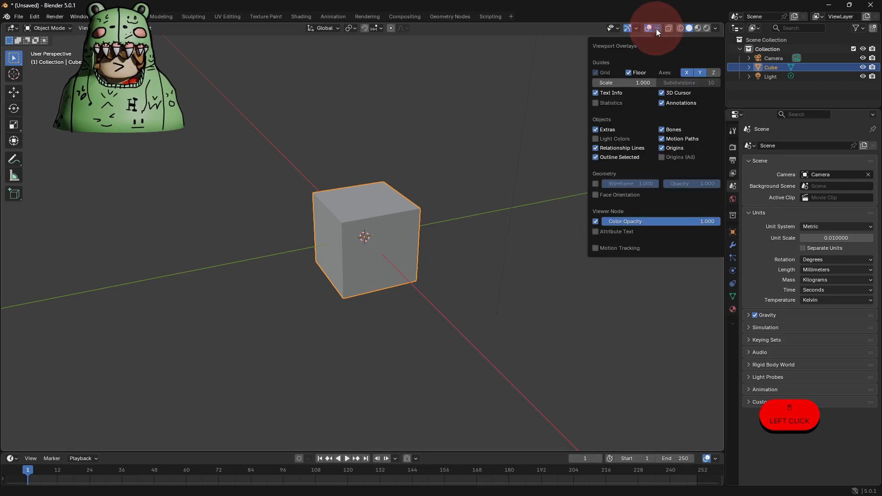
left_click(637, 83)
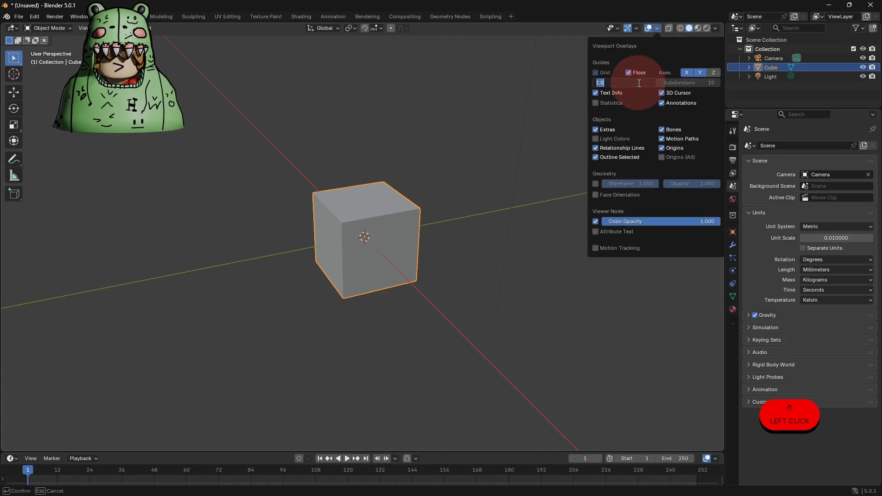
type("0")
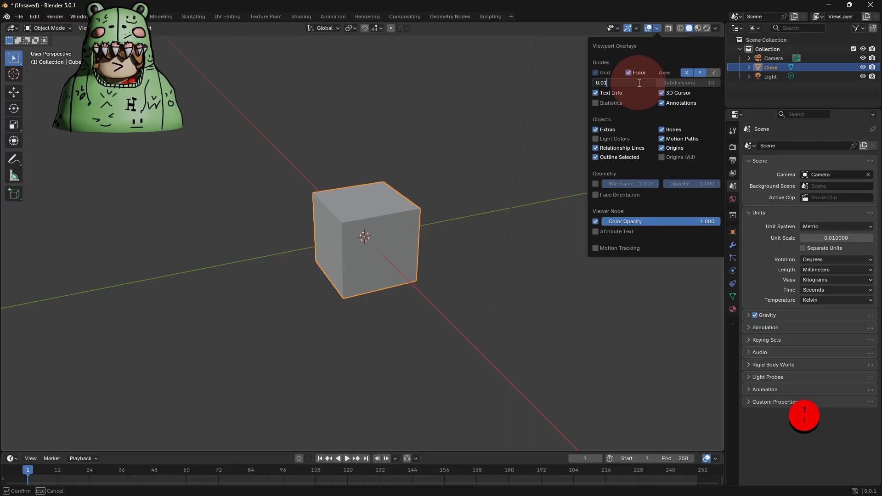
left_click(638, 83)
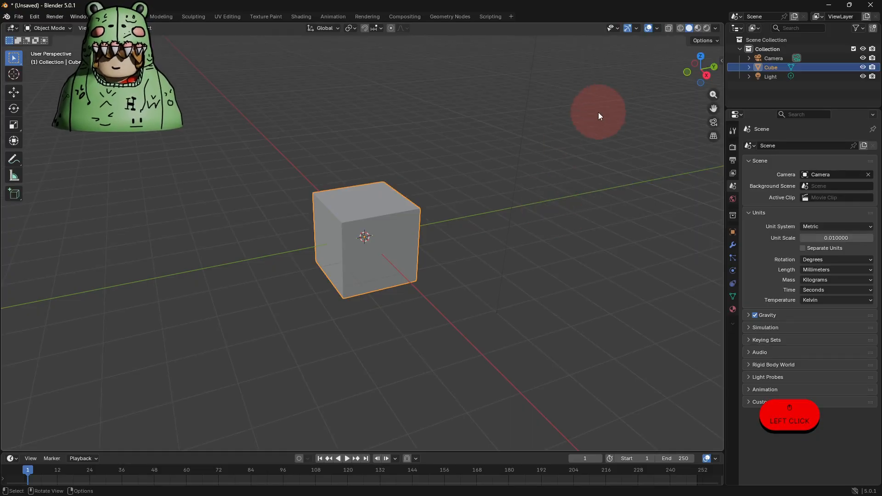
Enable the edge length overlay for the cube in Edit Mode, return to Object Mode and deselect the cube.
key("Tab")
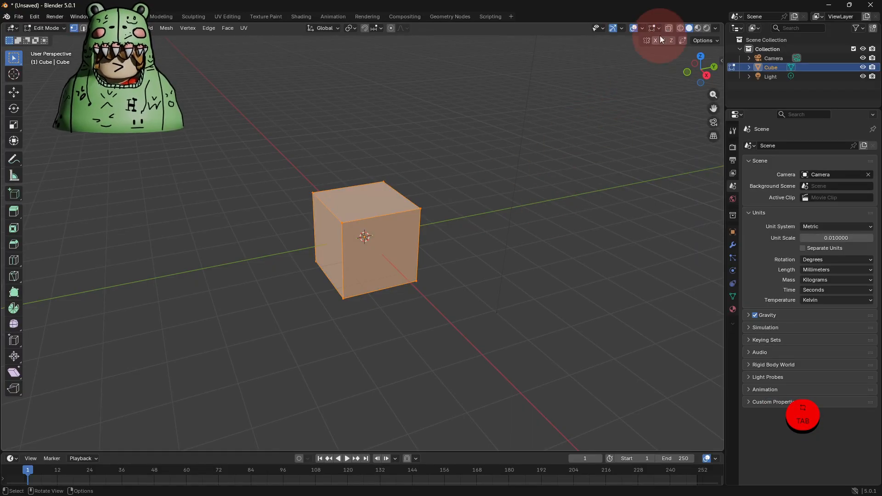
left_click(658, 29)
left_click(602, 154)
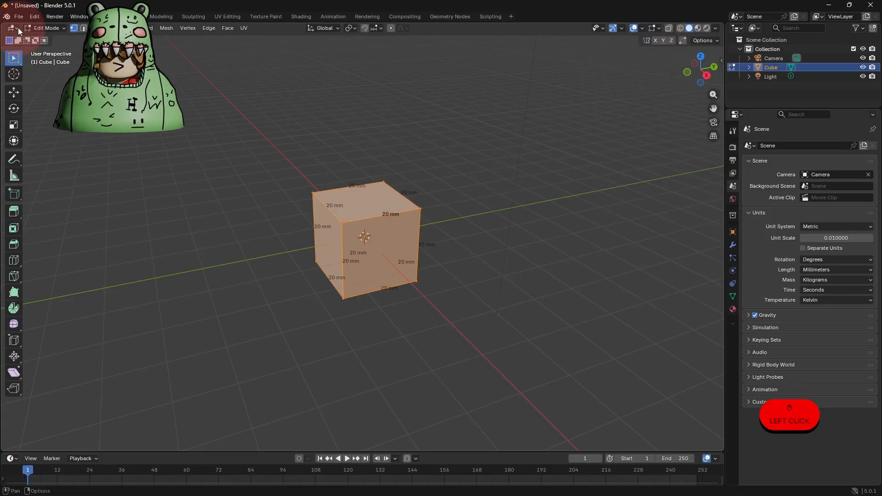
key("Tab")
left_click(252, 130)
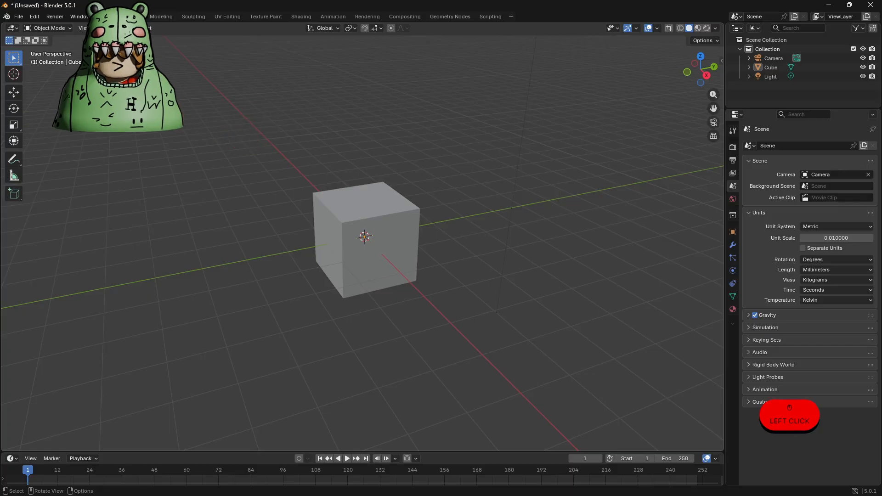
Save the current scene, unit and overlay setup as the default startup file.
left_click(19, 17)
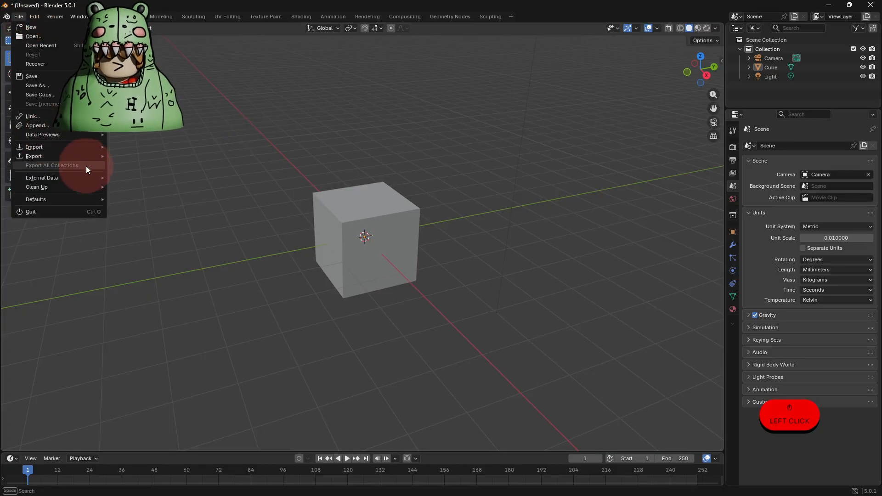
mouse_move(93, 199)
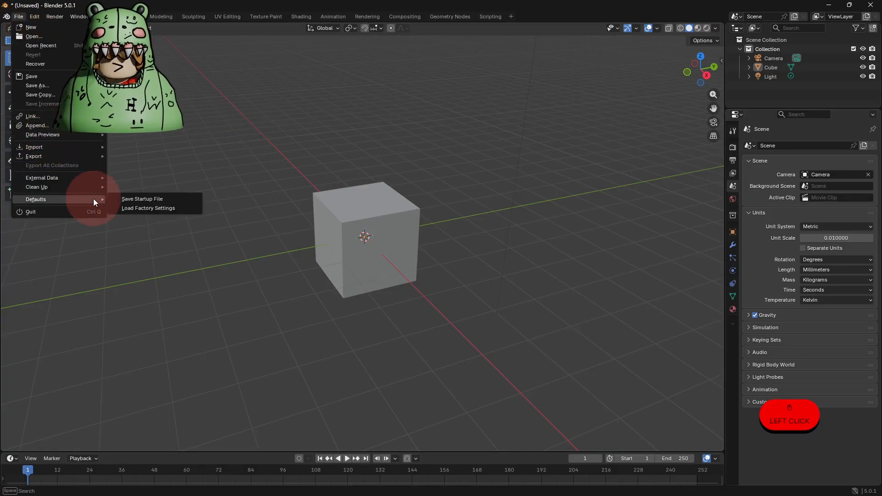
left_click(120, 200)
left_click(434, 265)
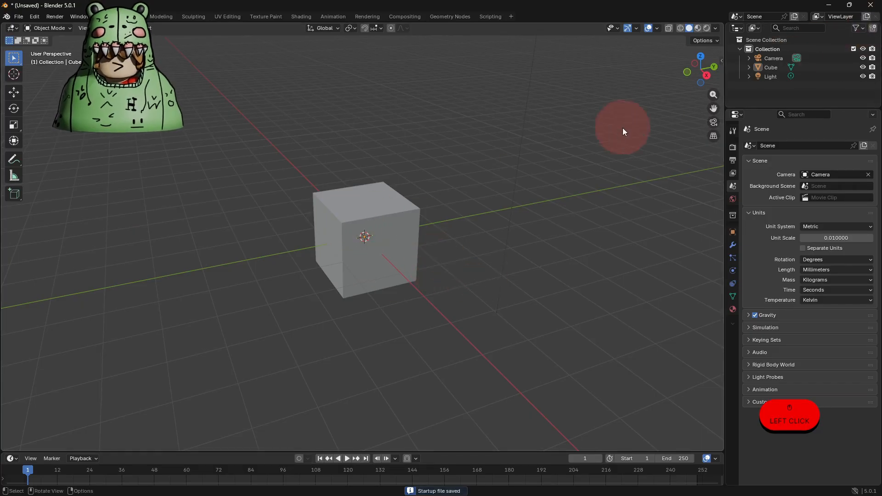
Select the cube, examine its edge lengths in Edit Mode from several angles, and return to Object Mode.
left_click(434, 199)
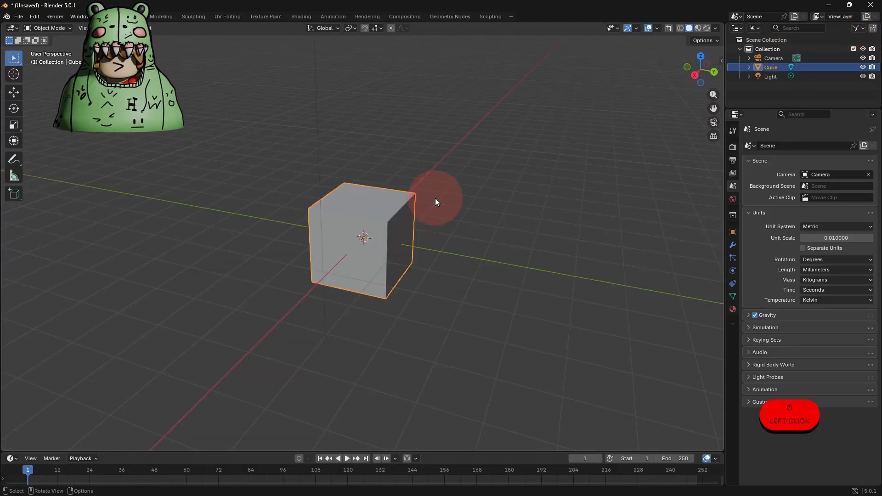
middle_click_drag(434, 198, 394, 206)
scroll(395, 207, "up", 2)
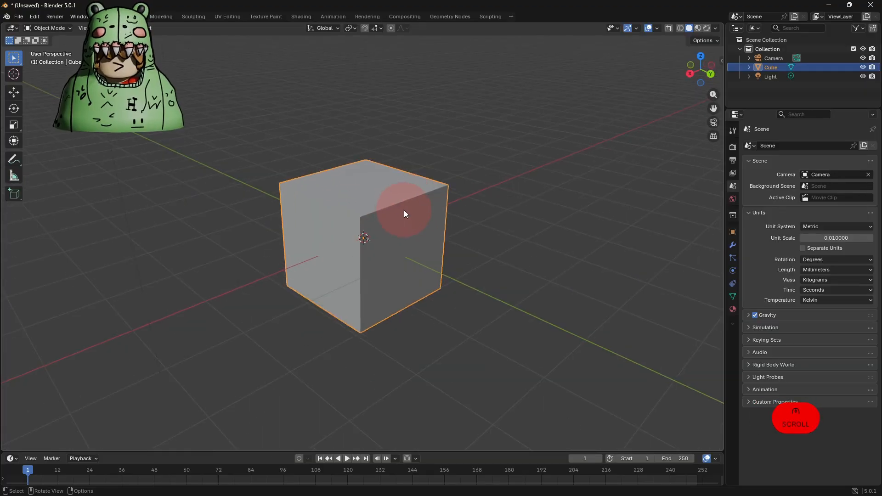
key("Tab")
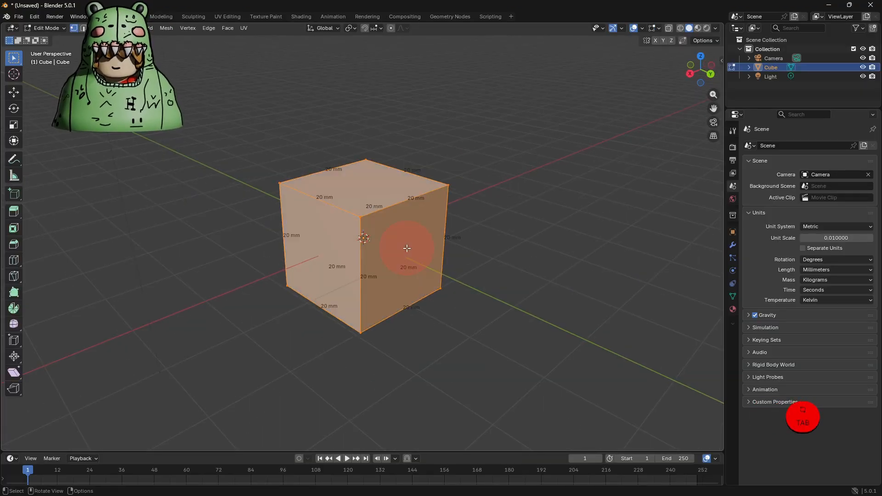
scroll(403, 246, "up", 1)
middle_click_drag(458, 272, 354, 280)
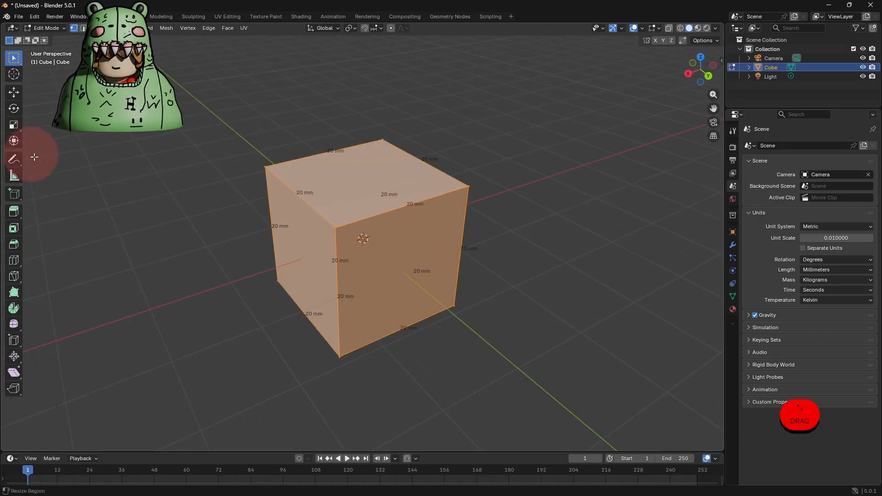
key("Tab")
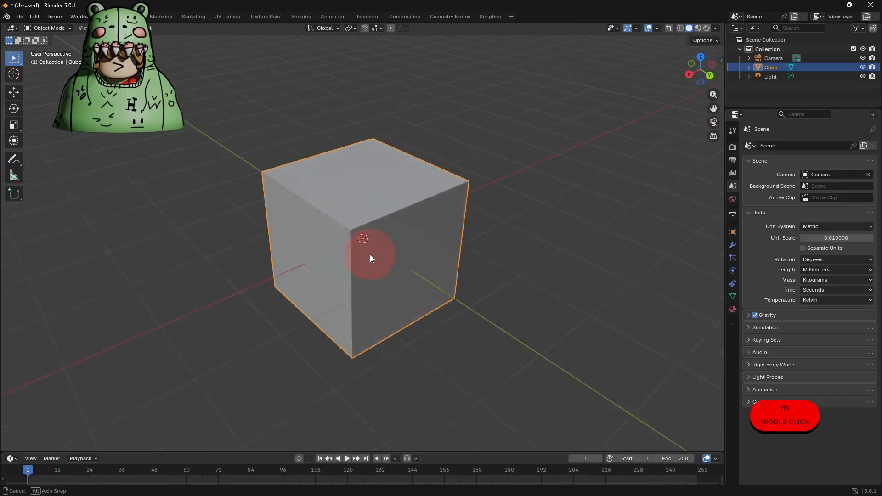
Duplicate the cube and place the copy beside the original along the Y axis, leaving a gap between them.
middle_click_drag(370, 255, 402, 252)
key("shift+d")
key("x")
left_click(591, 305)
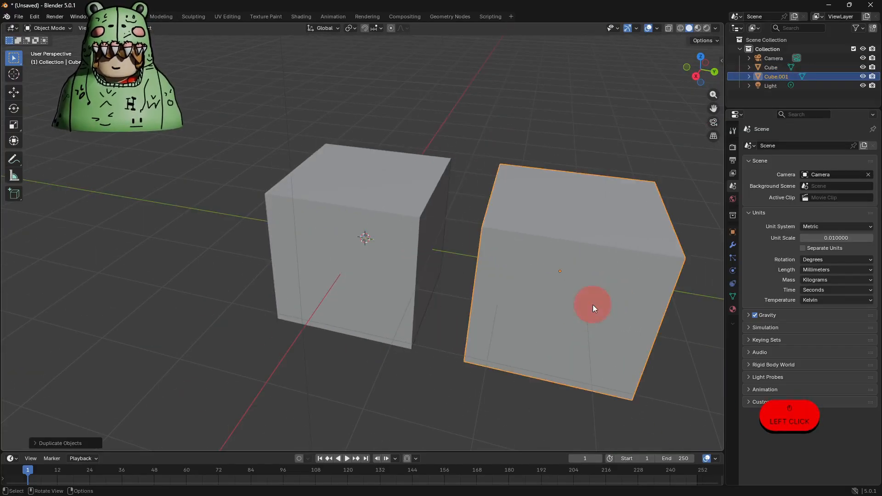
Scale the duplicate cube's geometry uniformly by 0.5 in Edit Mode and return to Object Mode.
key("Tab")
middle_click_drag(627, 325, 514, 314, "shift")
key("s")
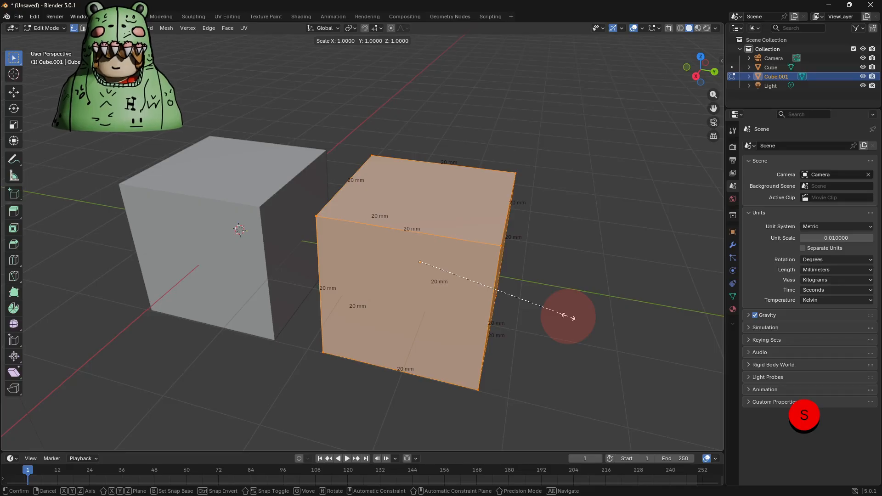
type(".5")
key("Return")
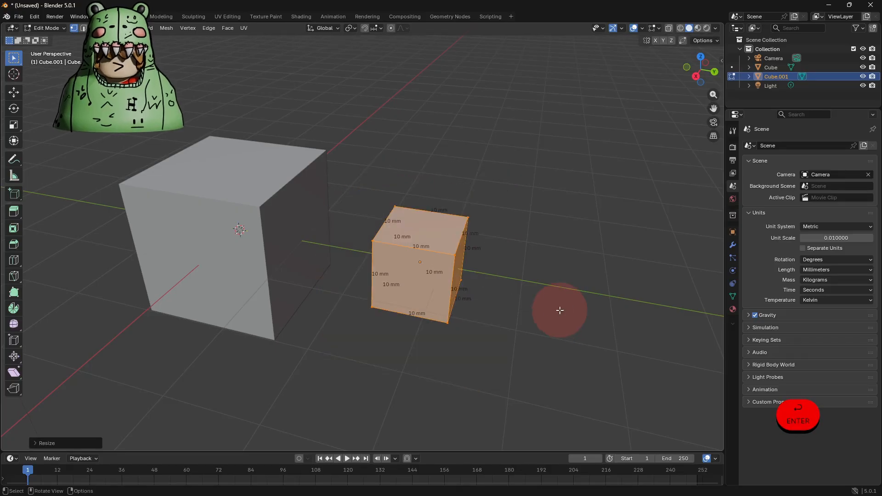
key("Tab")
middle_click_drag(526, 310, 541, 297)
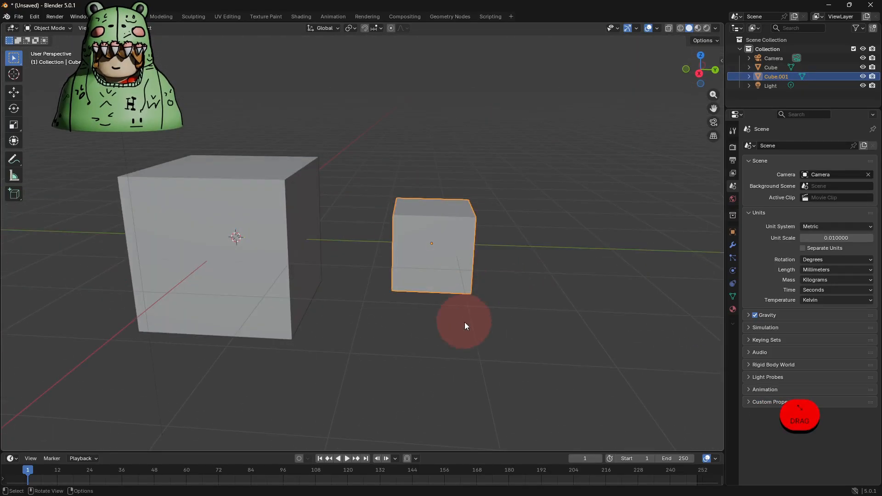
Select both cubes and export the scene in 3D Manufacturing Format to the Downloads folder as TestMeasurements.3mf.
left_click_drag(522, 352, 208, 225)
left_click(19, 17)
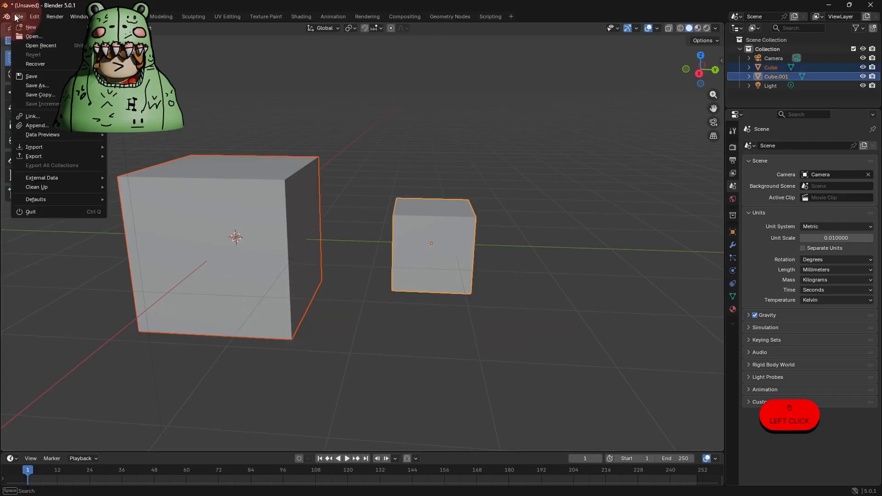
left_click(64, 156)
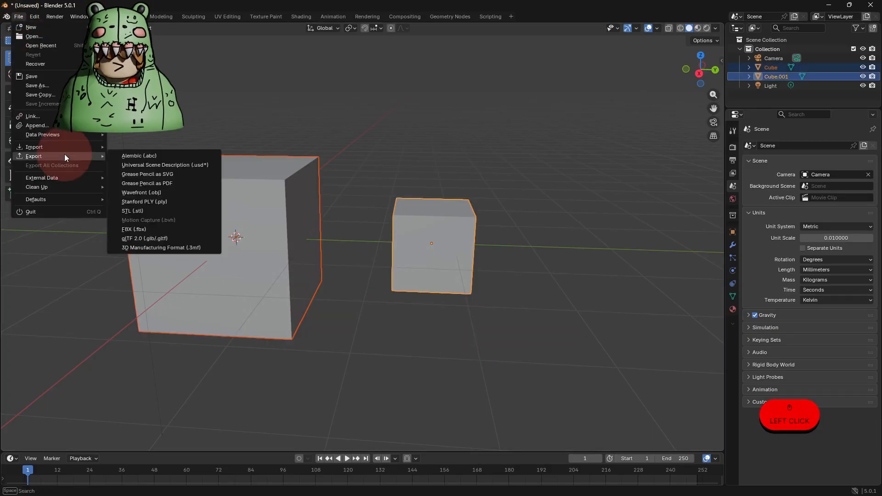
left_click(162, 247)
left_click(85, 139)
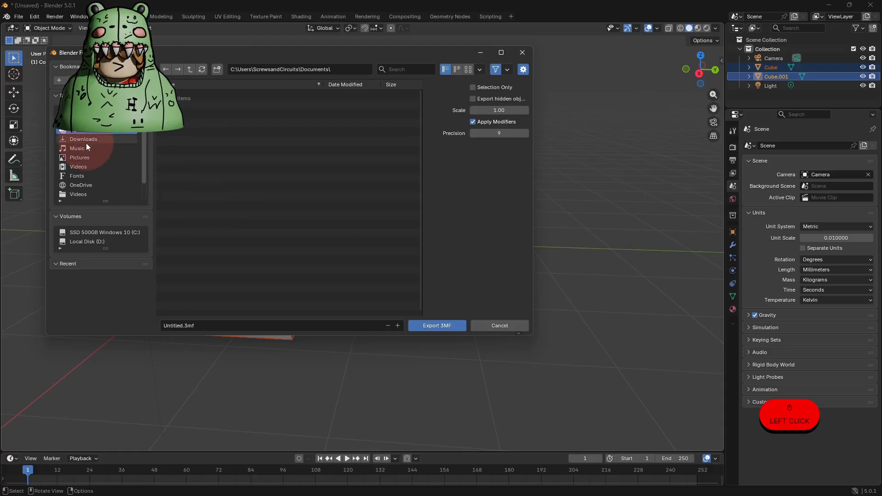
left_click(184, 325)
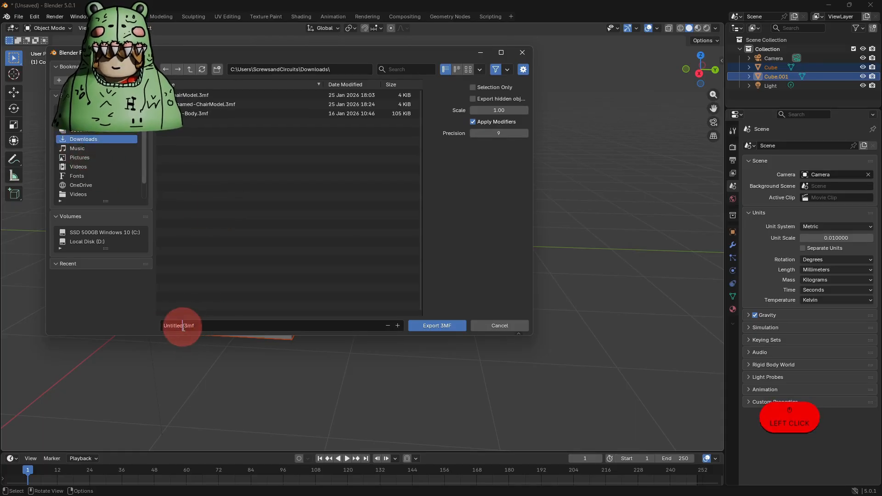
type("TestMeasur")
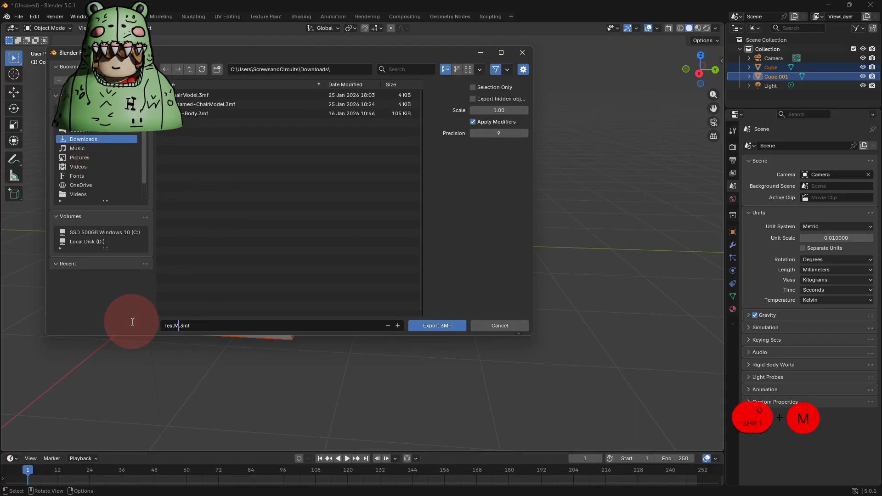
type("em")
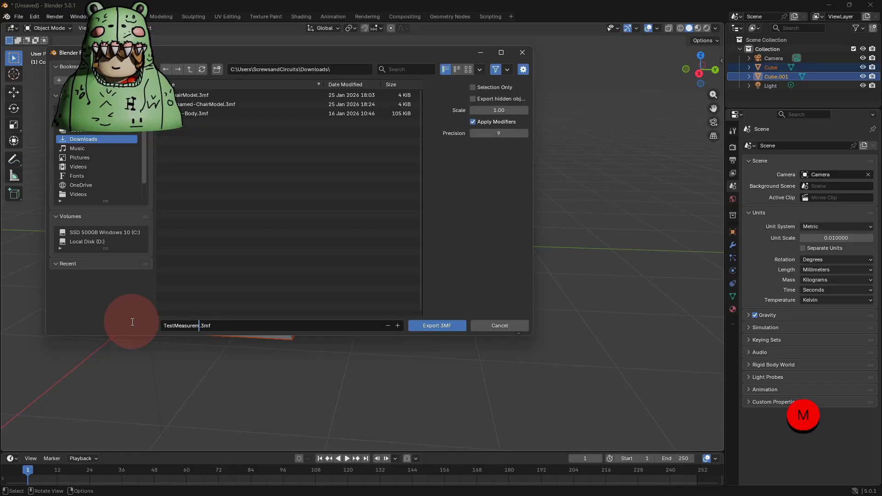
type("ents")
left_click(439, 325)
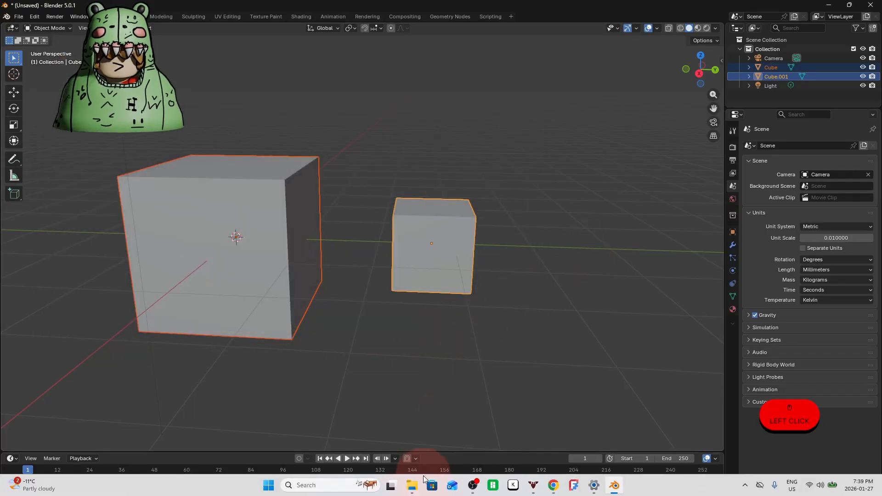
Switch to File Explorer's Downloads folder and move its window so the file details are in view.
left_click(421, 481)
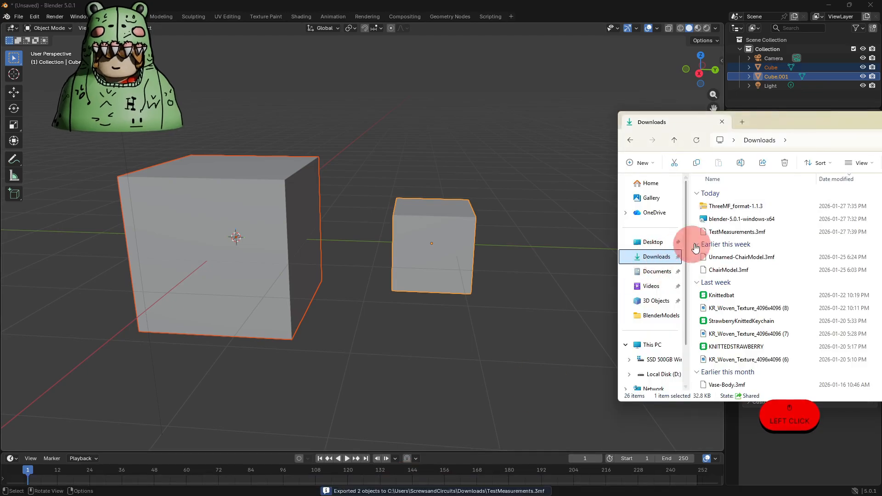
left_click_drag(773, 121, 662, 101)
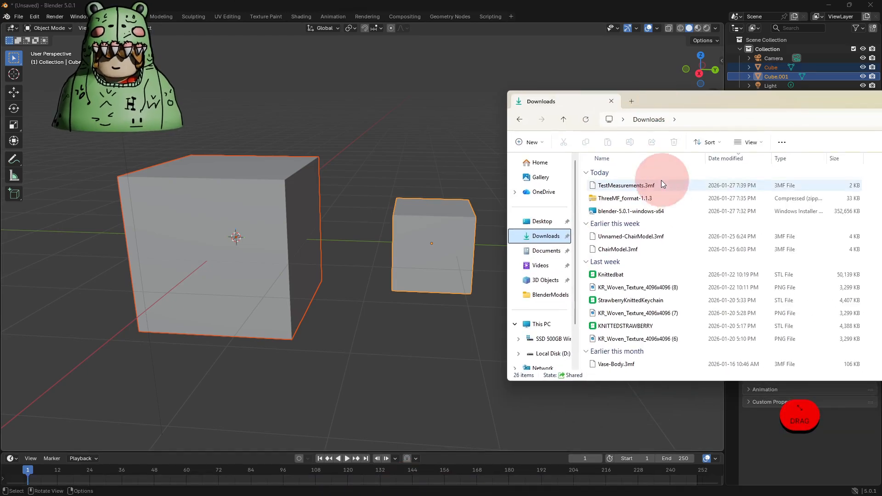
Switch to Bambu Studio, decline the new version and the configuration update, and open the Prepare workspace.
mouse_move(499, 489)
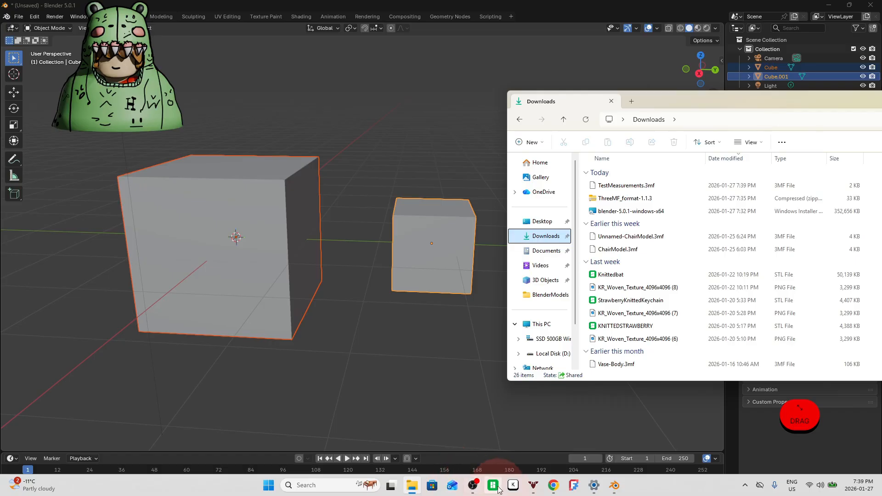
left_click(495, 488)
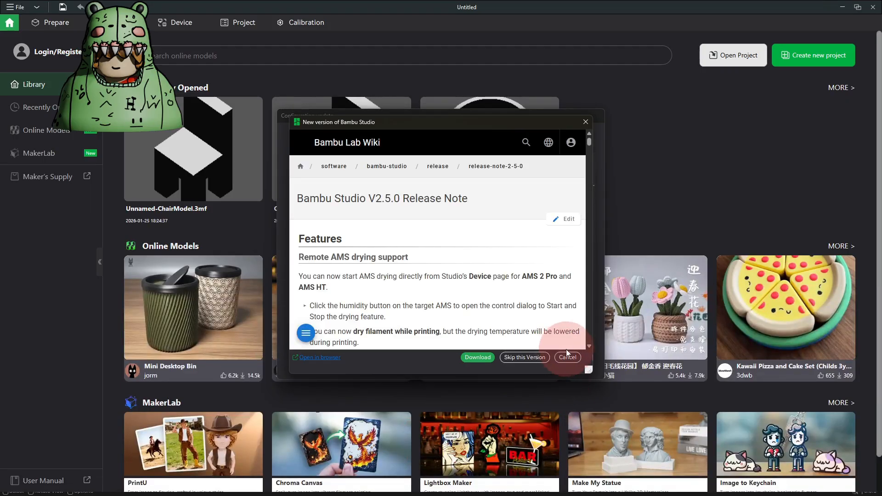
left_click(574, 359)
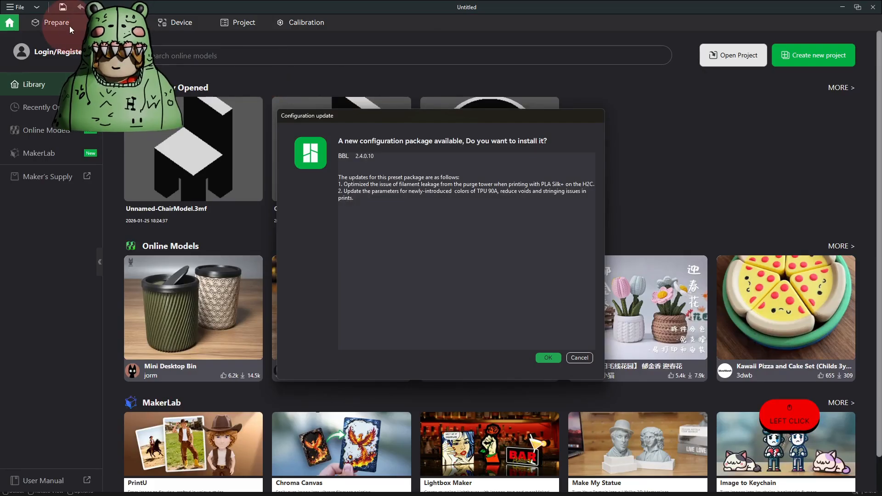
left_click(580, 357)
left_click(53, 22)
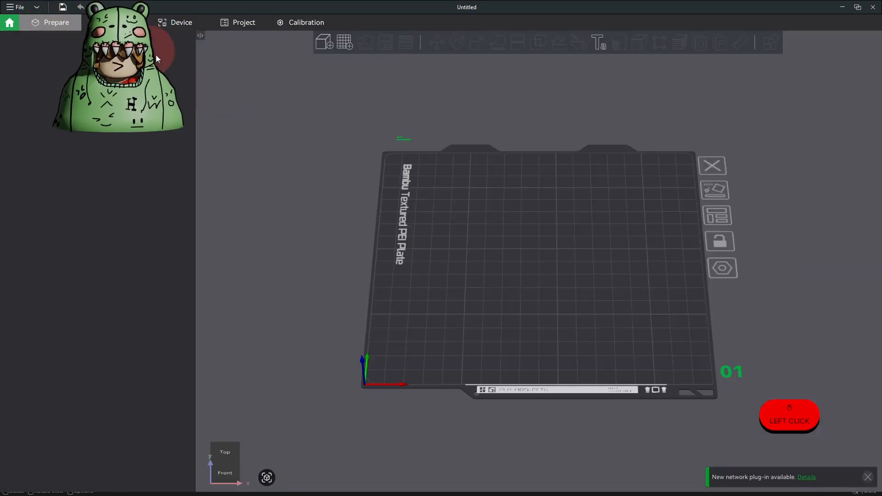
Load TestMeasurements.3mf from Downloads onto the build plate, importing it as a single object with multiple parts.
left_click(411, 488)
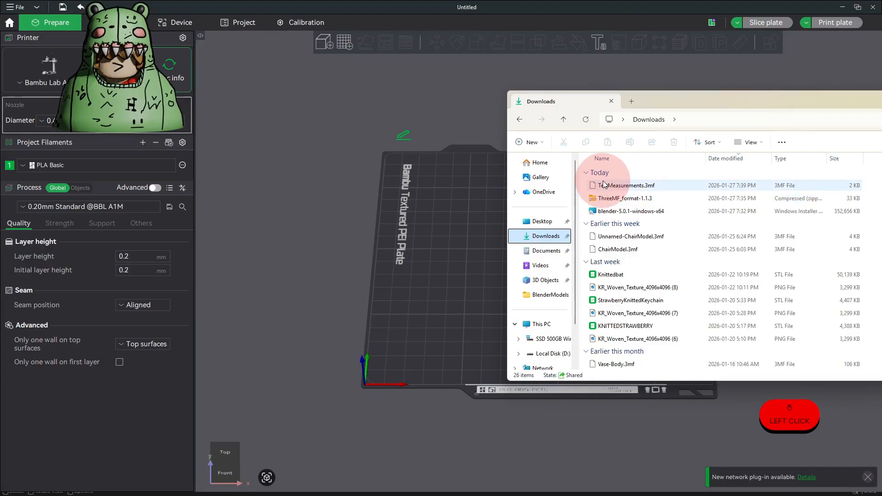
left_click_drag(603, 185, 656, 267)
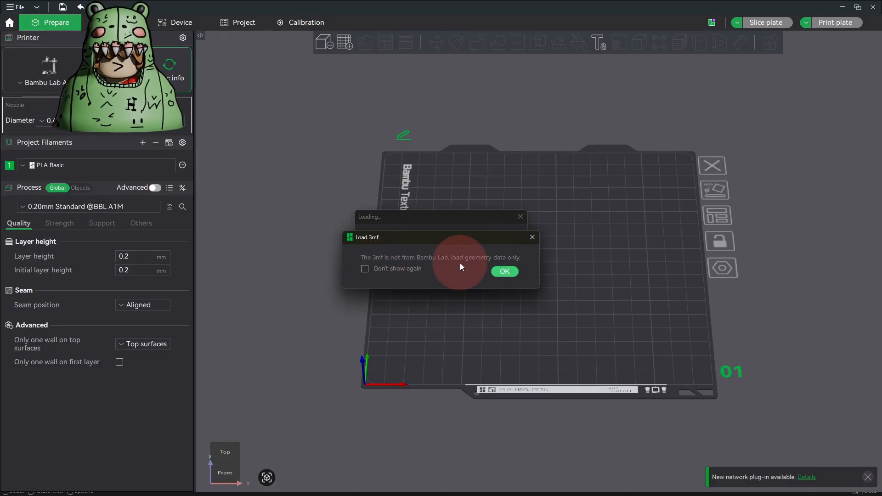
left_click(506, 272)
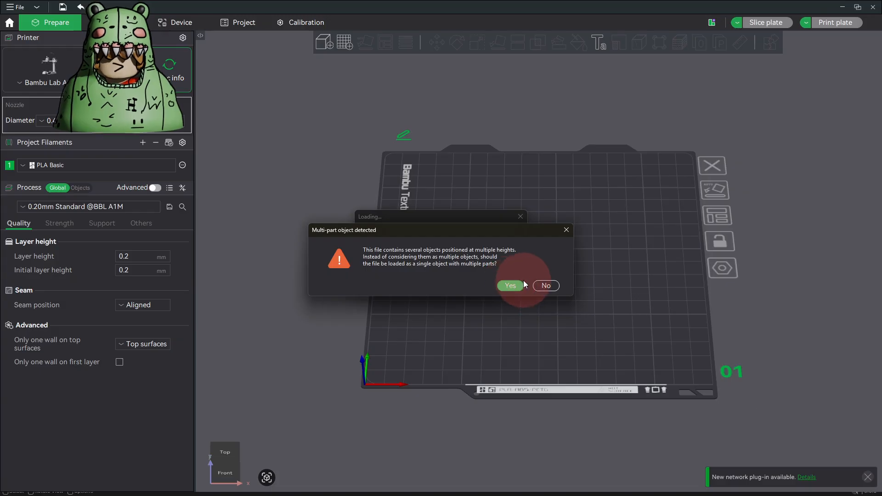
left_click(512, 285)
Measure the length of a vertical edge on the larger cube with the Measure tool.
left_click_drag(638, 316, 577, 292)
scroll(579, 292, "up", 4)
middle_click_drag(584, 291, 591, 346)
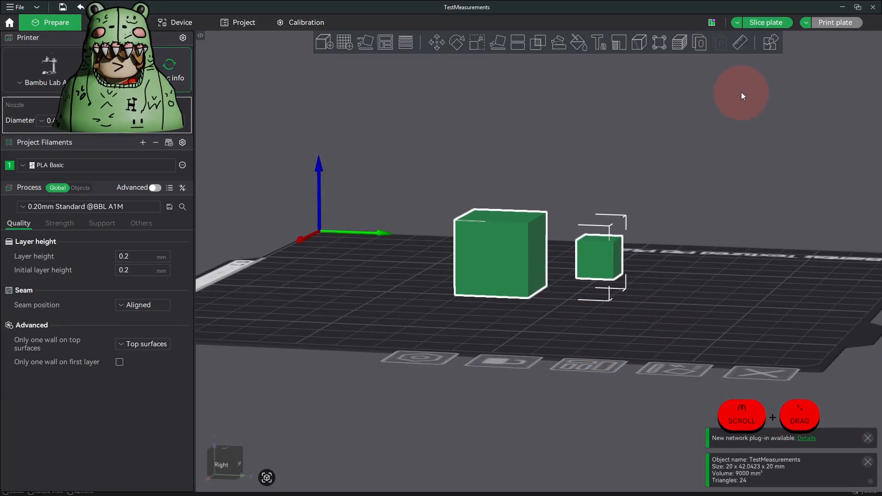
left_click(740, 42)
scroll(597, 258, "up", 2)
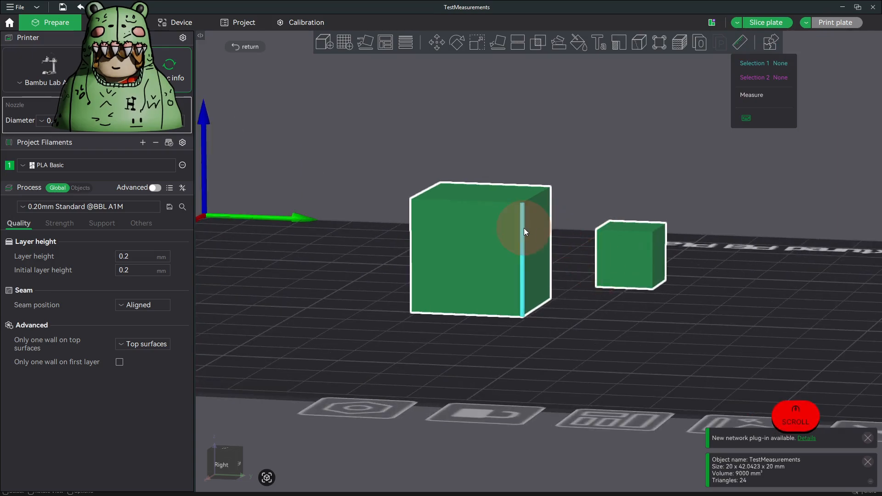
left_click(523, 246)
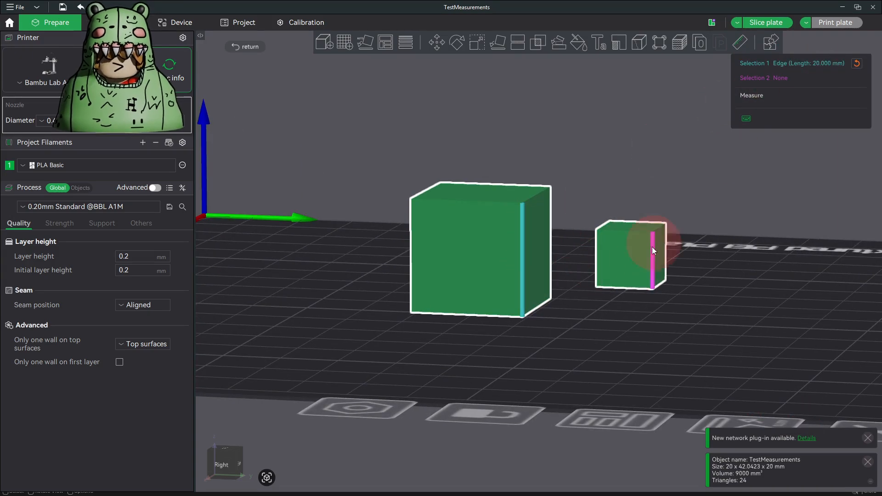
Clear the edge selection, measure a vertical edge of the smaller cube, and inspect both cubes from other angles.
left_click(855, 64)
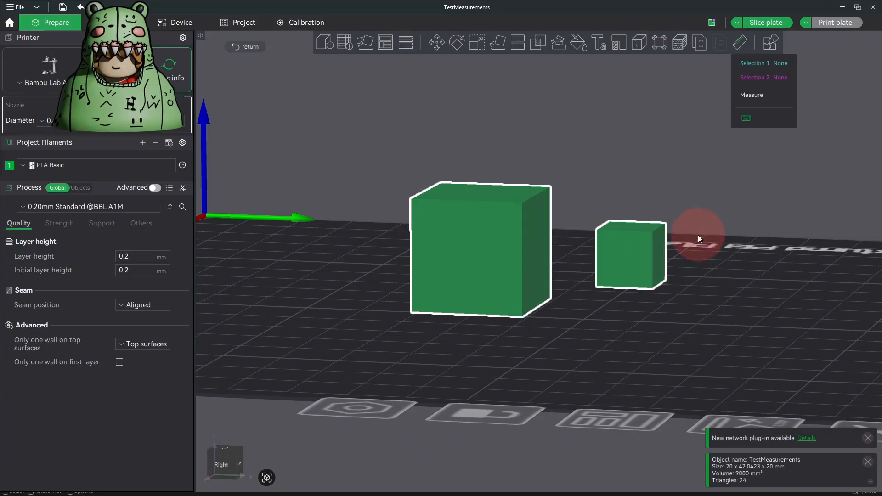
left_click(655, 258)
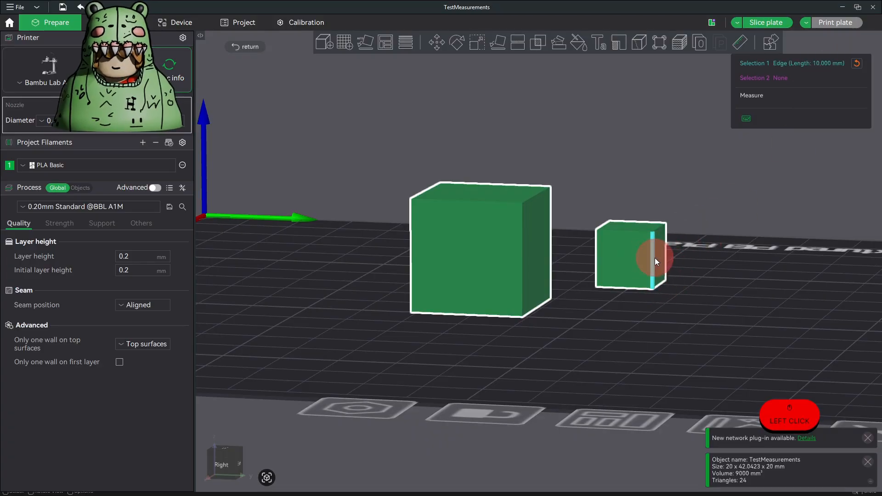
left_click_drag(752, 285, 525, 300)
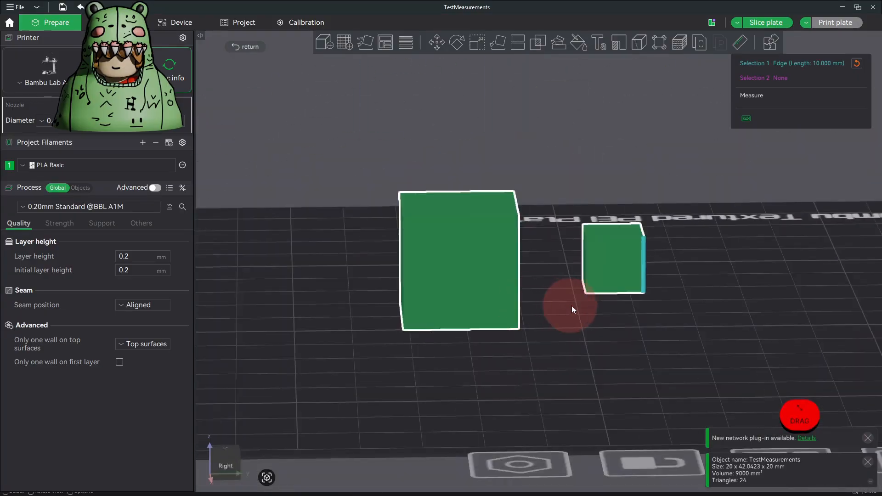
left_click(597, 310)
left_click_drag(621, 310, 639, 353)
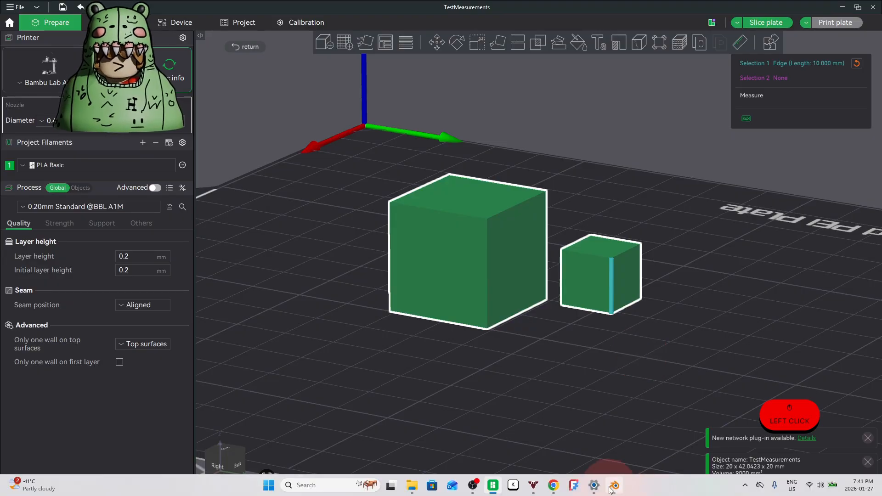
Switch back to Blender and look at the available export formats, including STL.
left_click(614, 488)
left_click(18, 18)
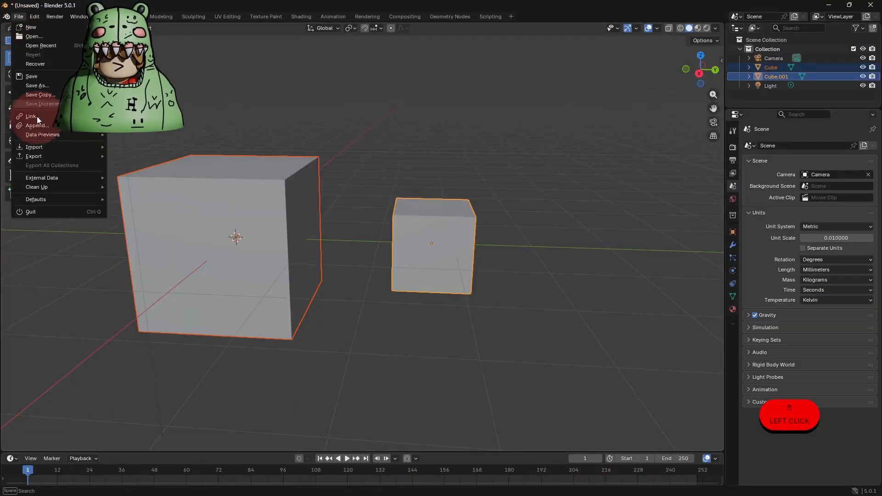
mouse_move(47, 157)
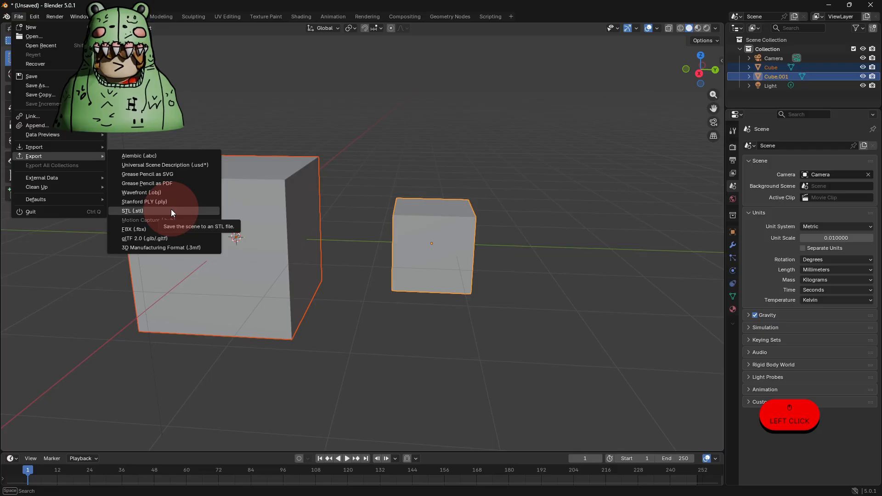